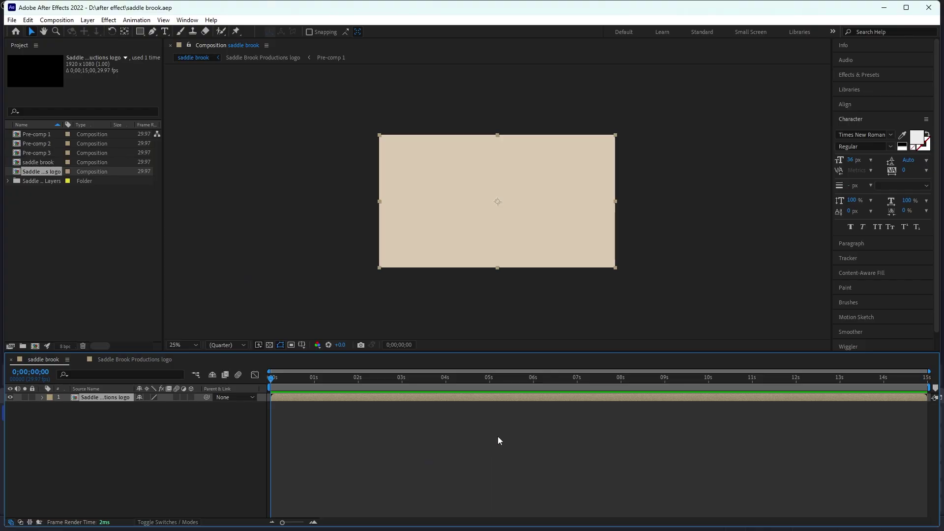
- Preview the finished saddle brook logo animation and scrub back through it to examine its timing
key("space")
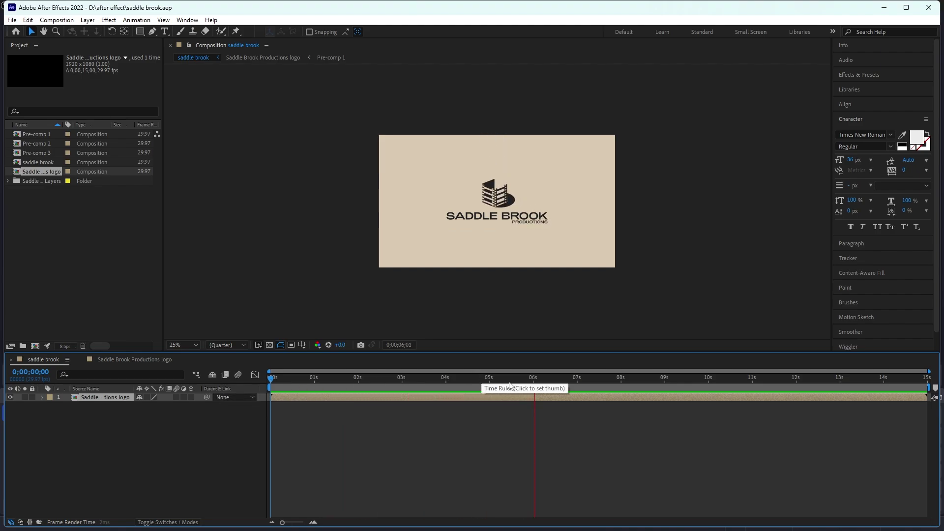
left_click(565, 385)
key("Home")
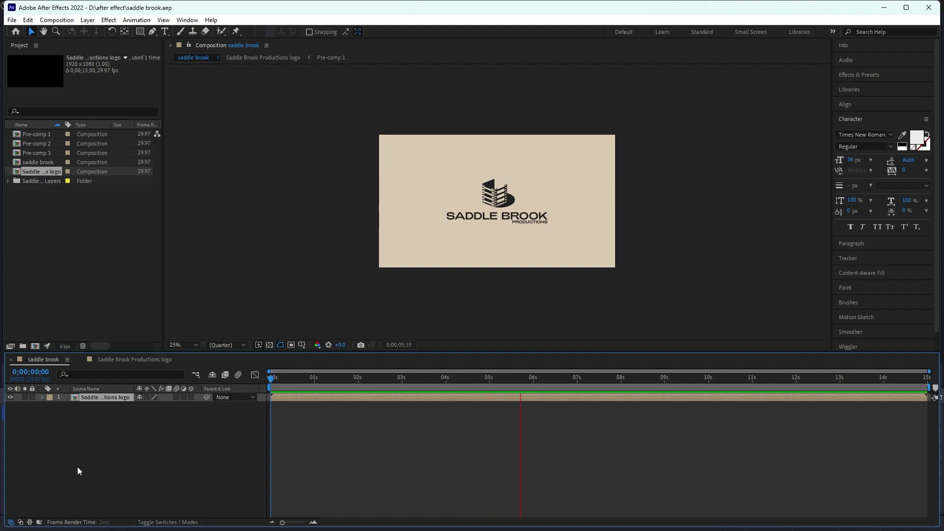
key("space")
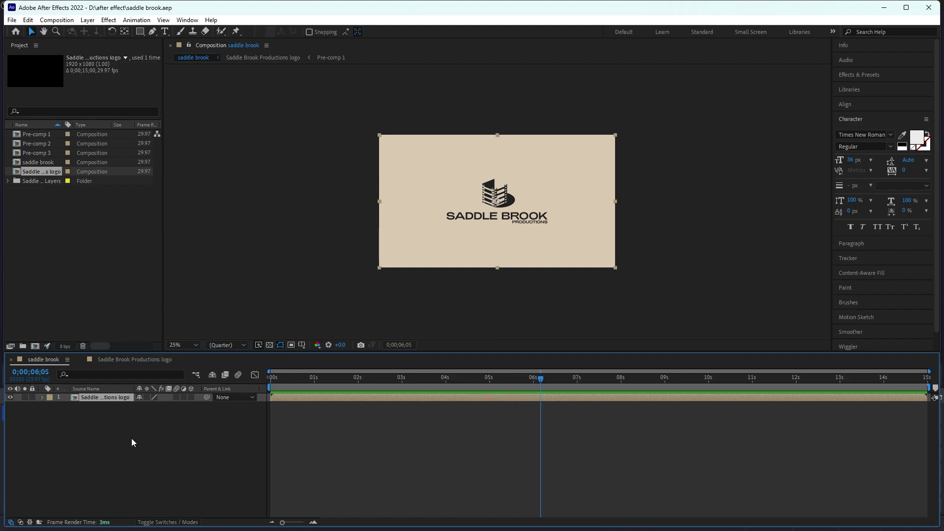
left_click_drag(541, 393, 212, 404)
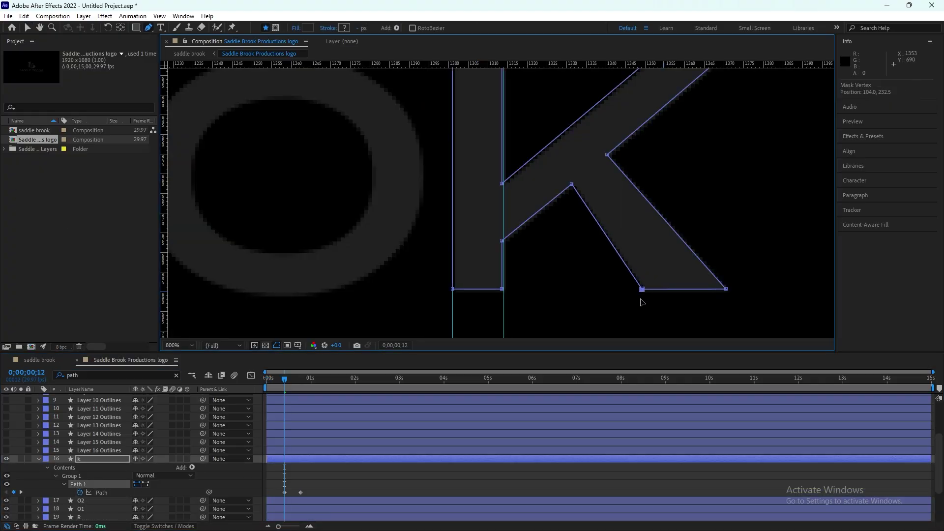
- At the K's first Path keyframe, move the lower leg's vertices and the upper edge's inner vertex onto the stem's right edge
left_click_drag(639, 290, 502, 211)
left_click_drag(607, 154, 503, 155)
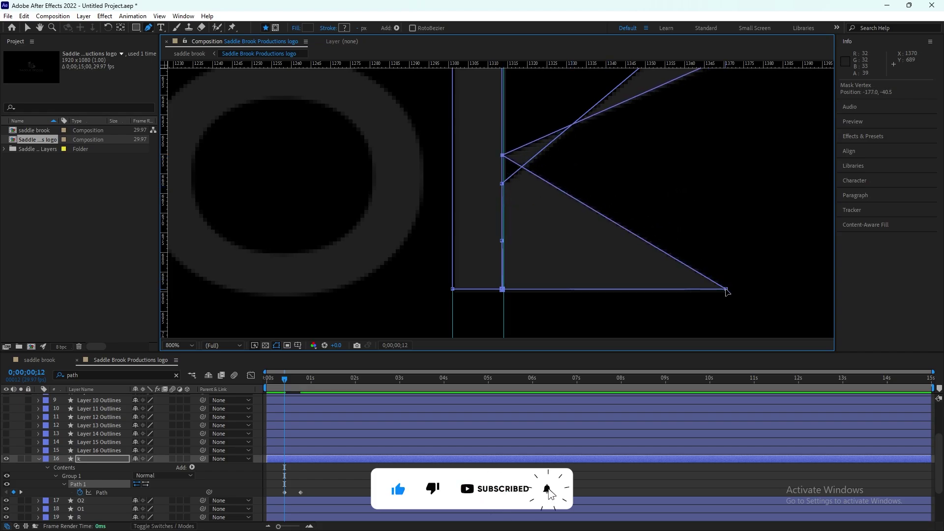
left_click_drag(726, 288, 504, 290)
scroll(541, 231, "down", 3)
scroll(518, 147, "up", 3)
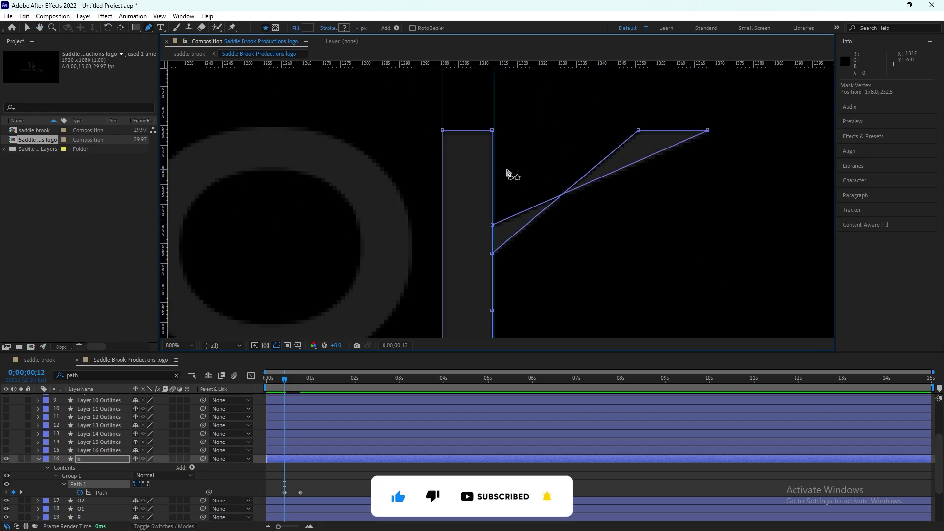
- Move the two end vertices of the K's upper arm onto the stem's top-right corner so only the stem remains
left_click_drag(642, 131, 567, 131)
key("ctrl+z")
left_click_drag(708, 130, 493, 131)
left_click_drag(639, 131, 493, 131)
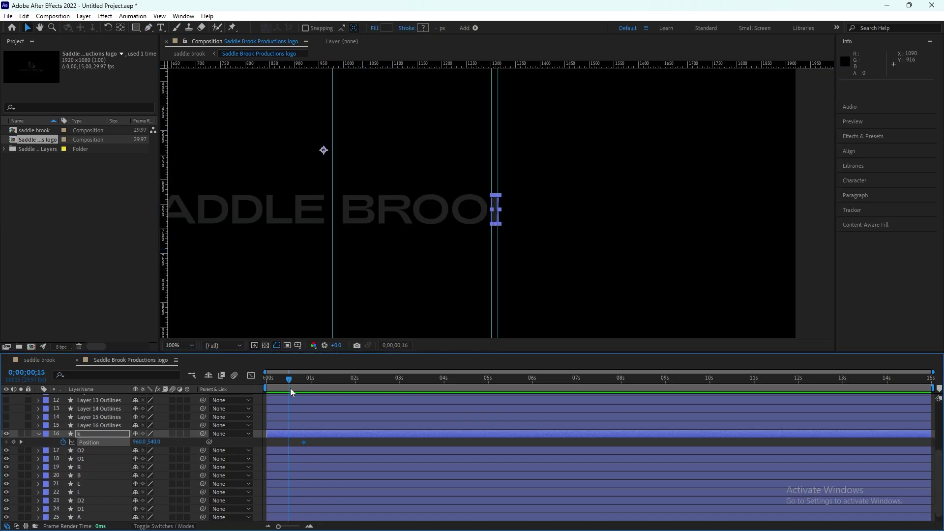
- At an earlier time than the existing Position keyframe, move the K's stem just before the S, at position 162, 540
left_click_drag(290, 388, 283, 387)
left_click_drag(495, 220, 221, 220)
key("h")
left_click_drag(252, 258, 498, 258)
key("v")
left_click_drag(468, 217, 349, 216)
scroll(447, 223, "down", 2)
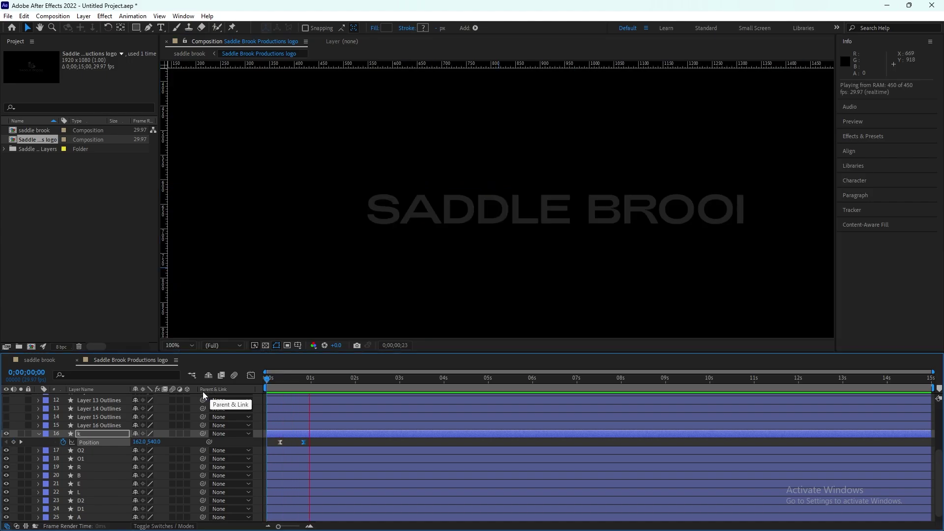
- Preview the stem's slide and adjust the easing of its Position keyframes in the graph editor
key("space")
left_click(280, 442)
left_click(251, 375)
left_click_drag(284, 498, 285, 498)
left_click_drag(321, 381, 244, 397)
key("space")
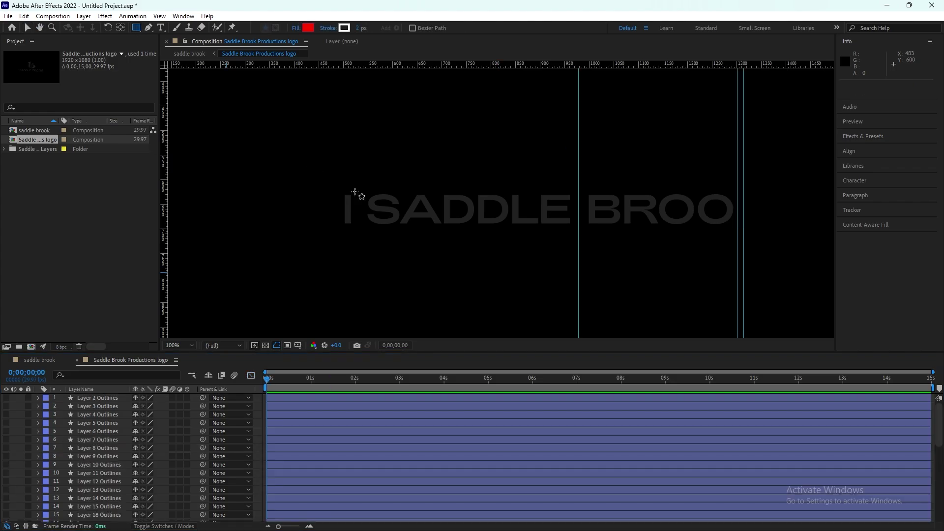
- Draw a red rectangle covering the SADDLE BROO lettering and set its stroke width to 0 px
left_click_drag(365, 190, 737, 232)
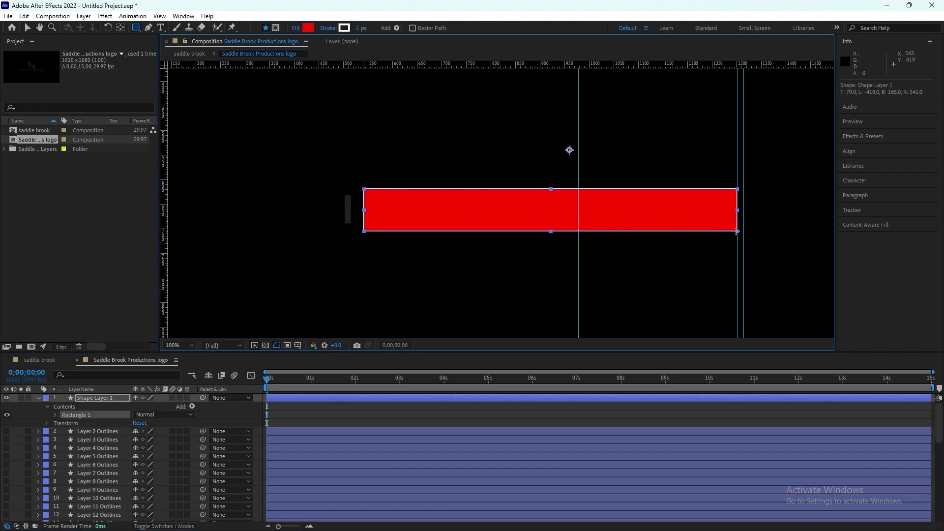
left_click(342, 28)
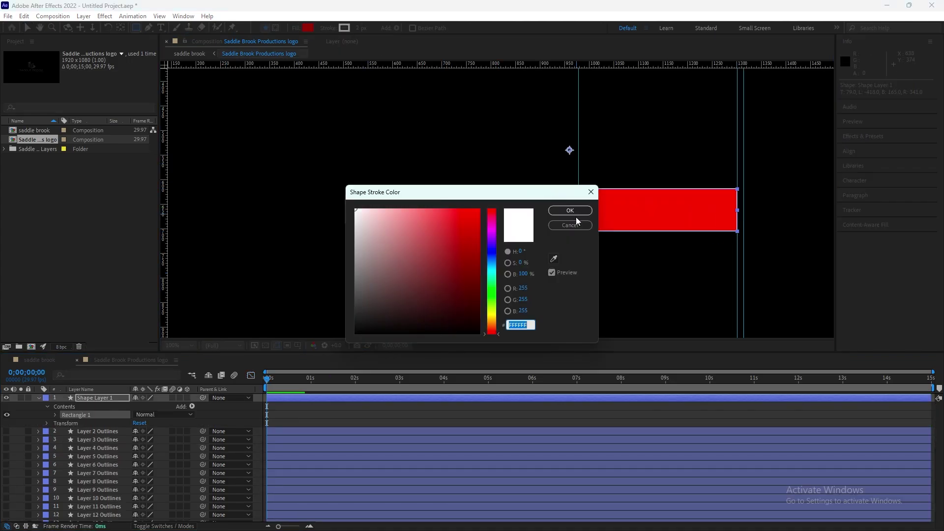
left_click(572, 212)
left_click(359, 28)
type("0")
key("Return")
- Keep the rectangle's red fill and move the shape left until its right end meets the K's stem
left_click(309, 29)
left_click(571, 211)
left_click(297, 28)
left_click(468, 299)
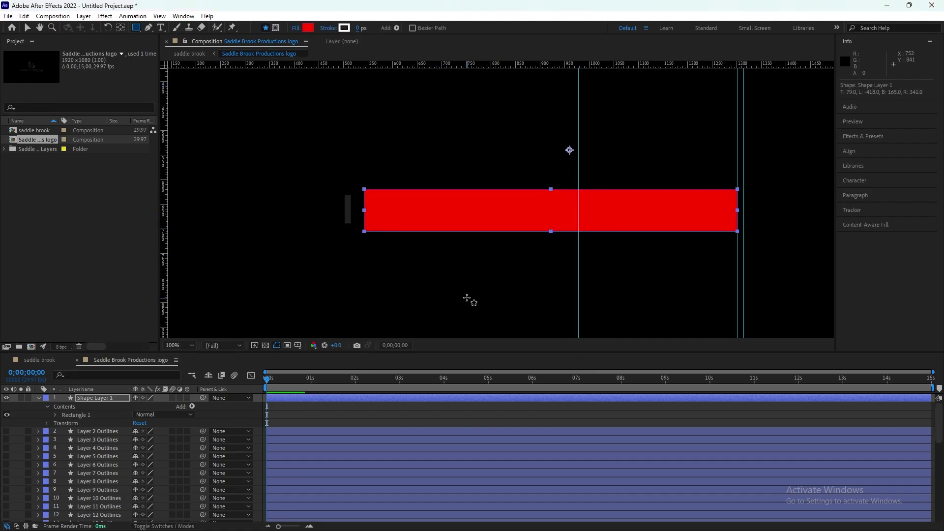
left_click_drag(670, 210, 285, 226)
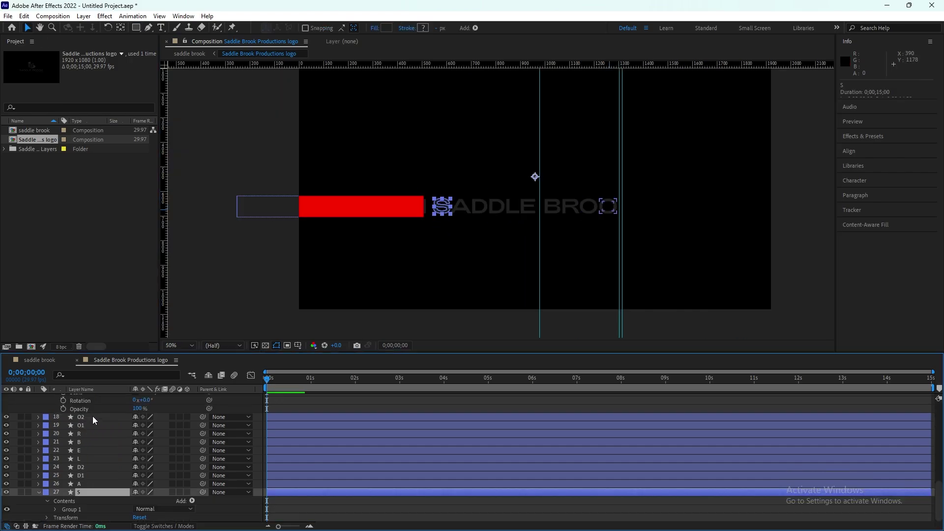
- Pre-compose the letter layers from S to O2 into a new composition named Pre-comp 1
left_click(93, 416, "shift")
scroll(88, 426, "up", 2)
scroll(93, 433, "down", 1)
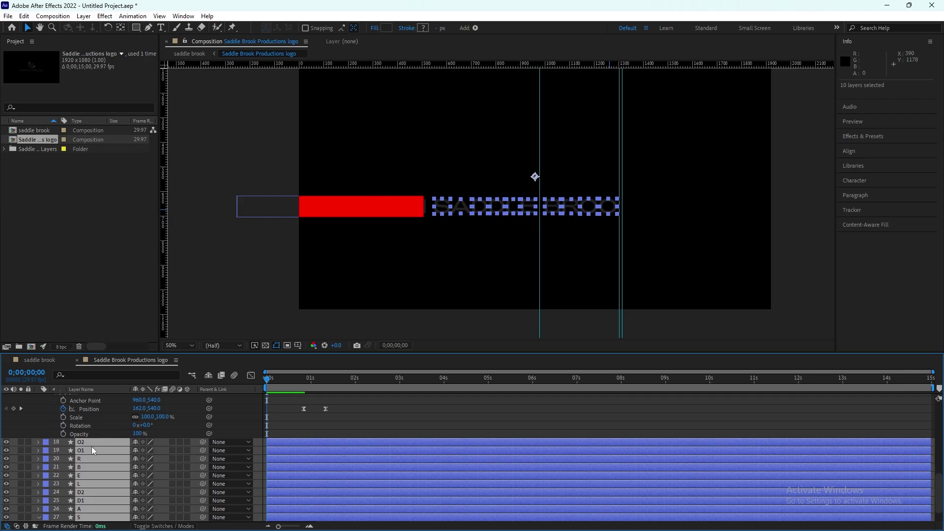
right_click(88, 445)
left_click(122, 388)
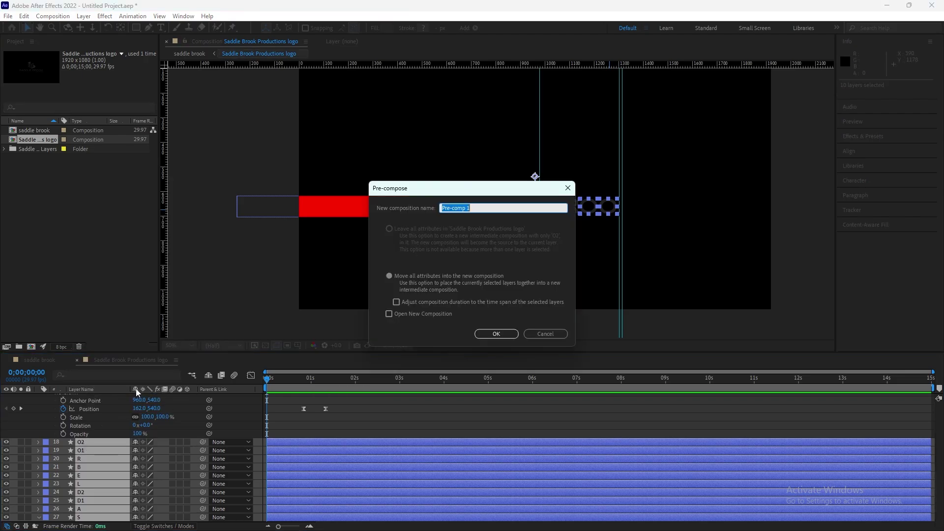
left_click(497, 334)
- Rename the pre-composed letters layer as text com
right_click(91, 445)
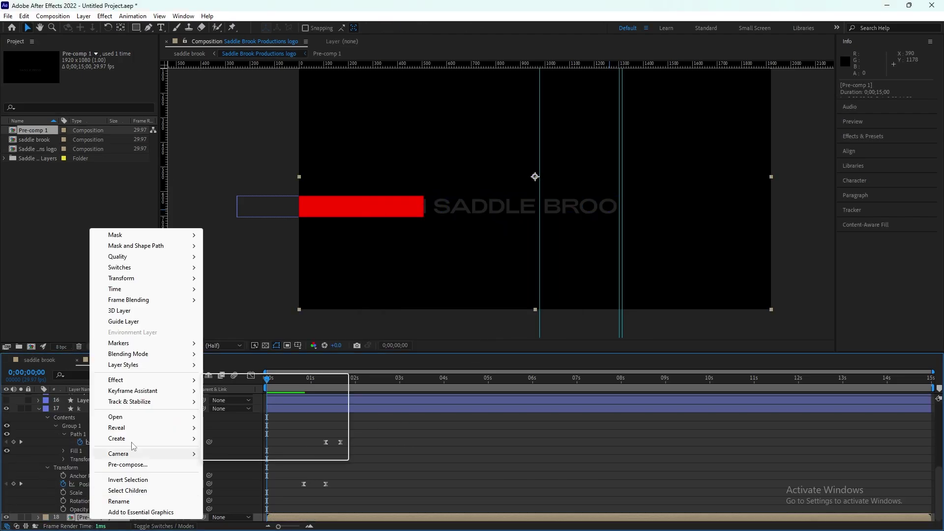
left_click(148, 502)
type("text com")
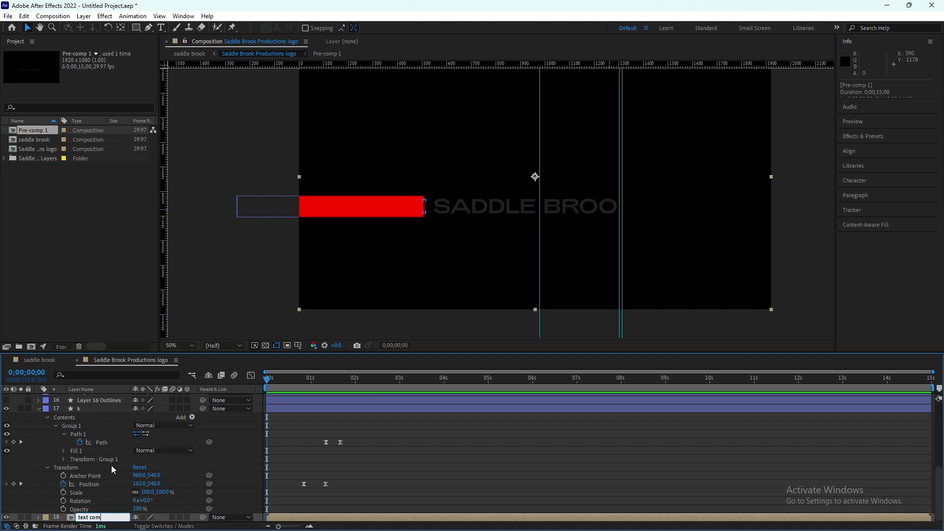
key("Return")
- Place Shape Layer 1 between the k and text com layers and parent it to the k layer
left_click(38, 408)
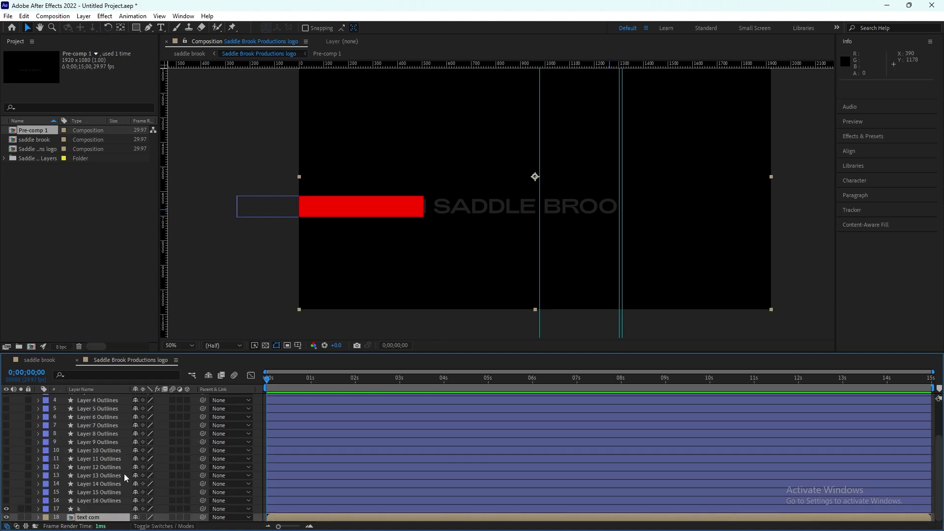
scroll(113, 421, "up", 2)
left_click_drag(105, 398, 113, 514)
left_click_drag(202, 509, 108, 503)
key("space")
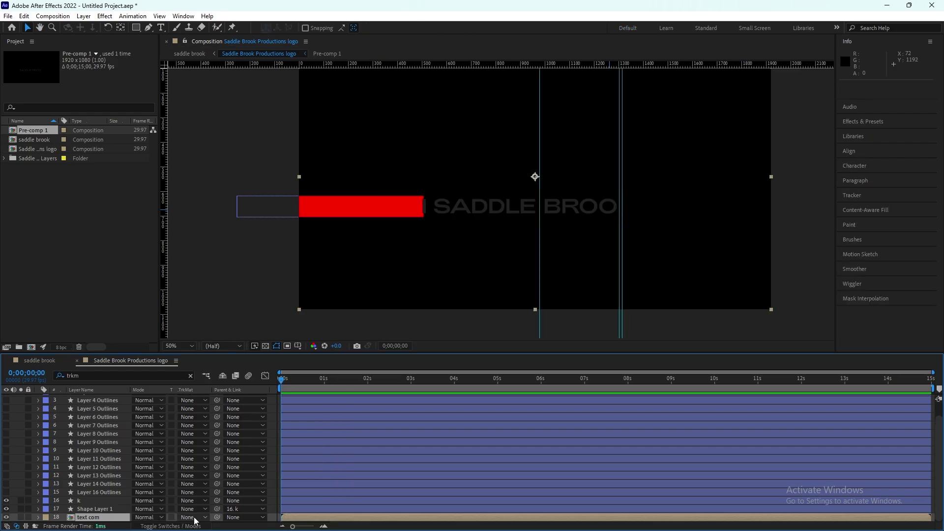
- Set the text com layer's track matte to Alpha Matte "Shape Layer 1" and preview the text reveal
left_click(195, 518)
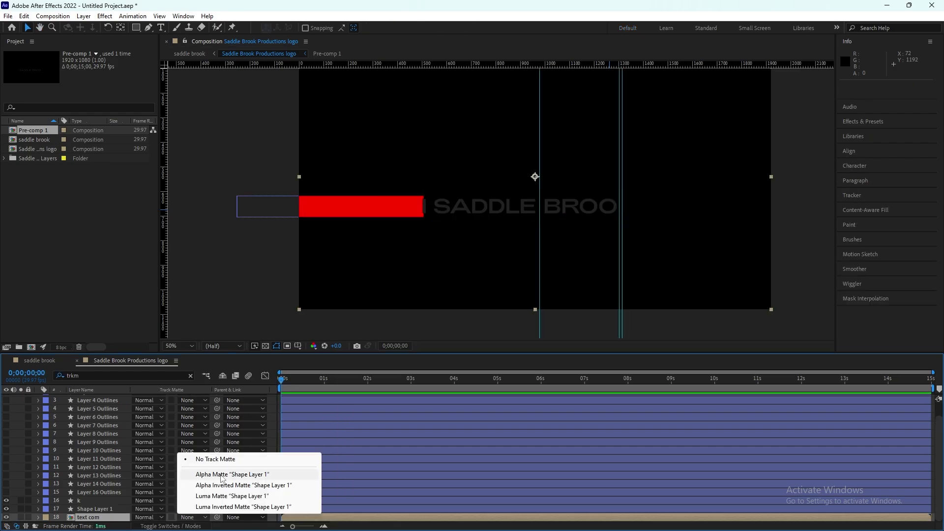
left_click(220, 477)
key("space")
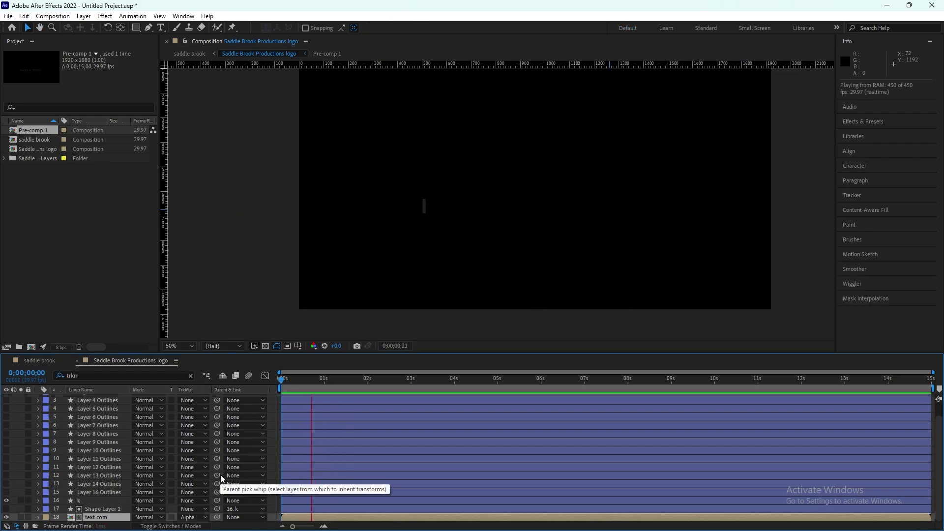
key("space")
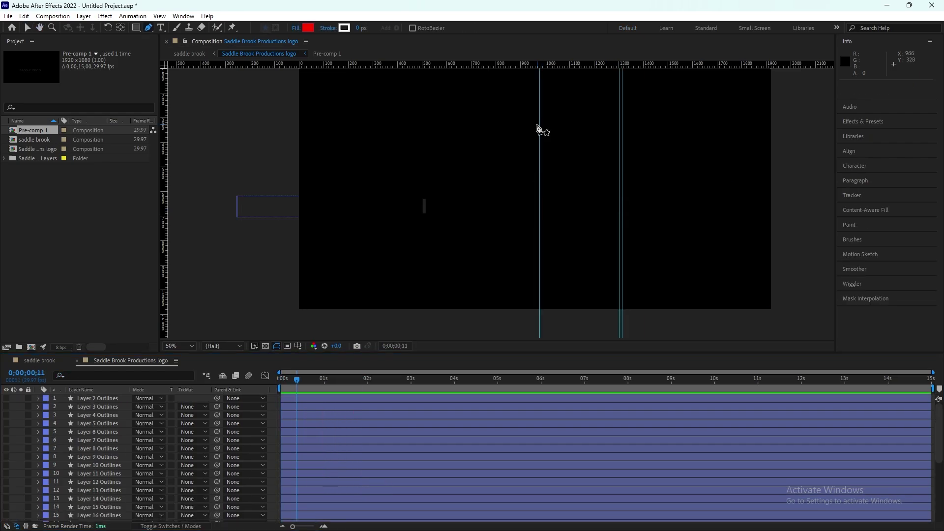
- With the Pen tool, draw an open path from the centre down, across and up to the K's stem, with its fill set to None
left_click(537, 125)
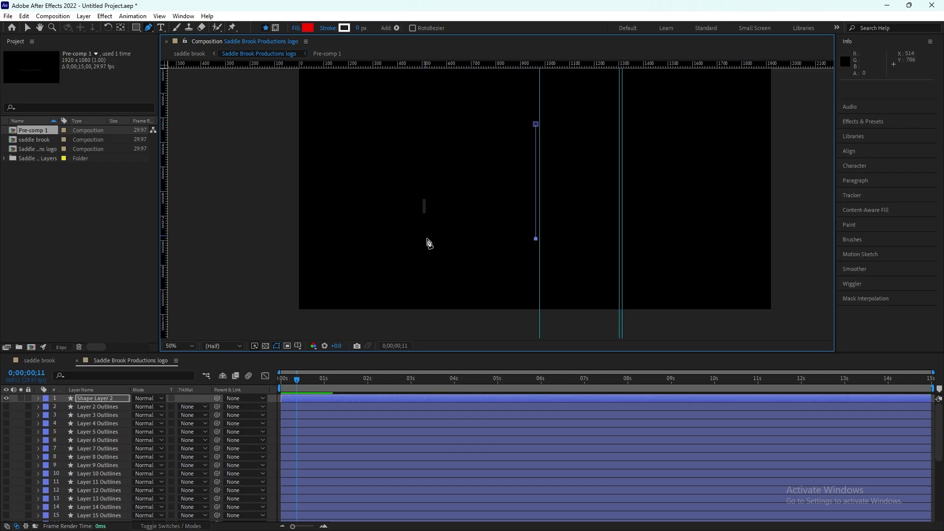
scroll(431, 239, "up", 4)
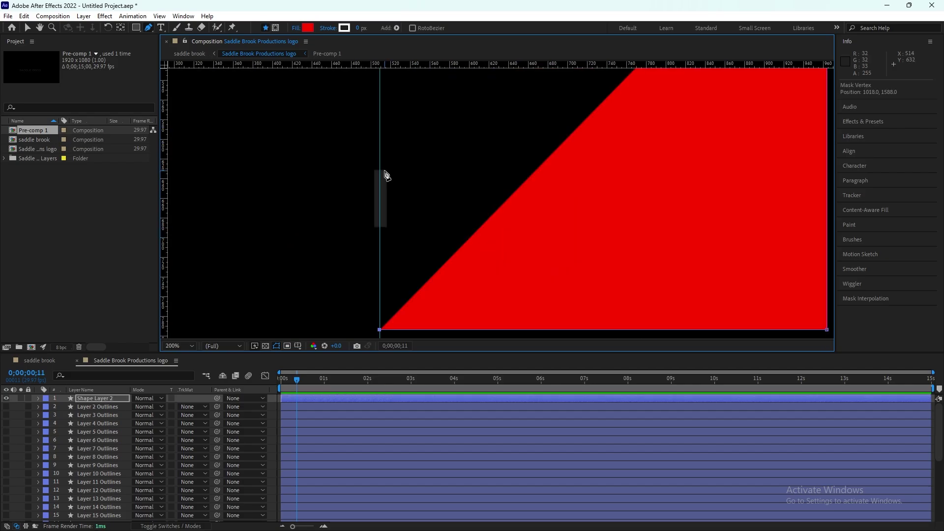
scroll(395, 186, "up", 2)
left_click(307, 30)
left_click(568, 226)
left_click(296, 28)
left_click(422, 242)
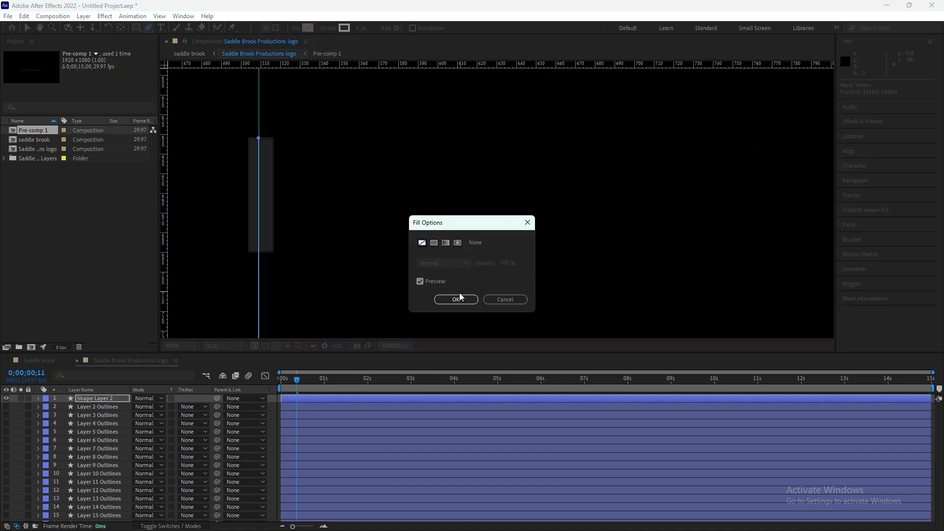
left_click(460, 297)
- Set the new path's stroke colour to the dark grey sampled from the K's stem
left_click(344, 28)
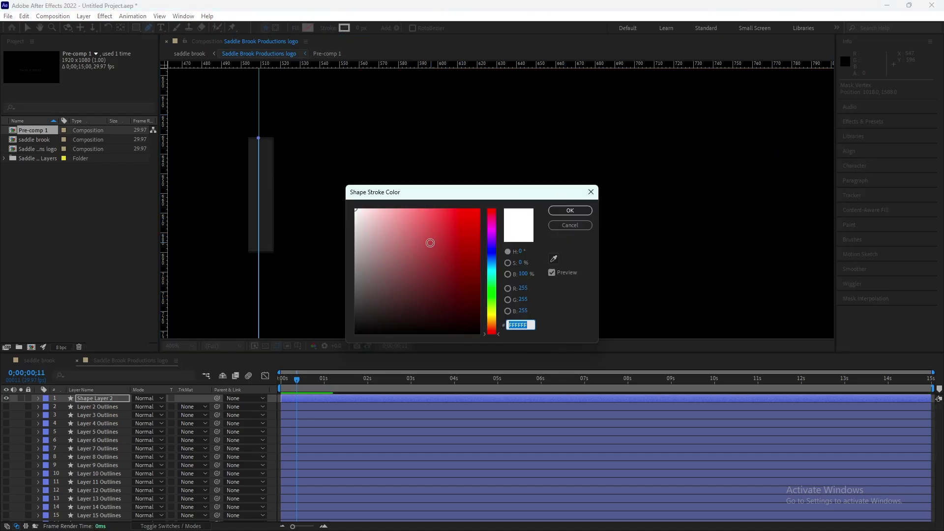
left_click(553, 260)
left_click(270, 190)
left_click(569, 211)
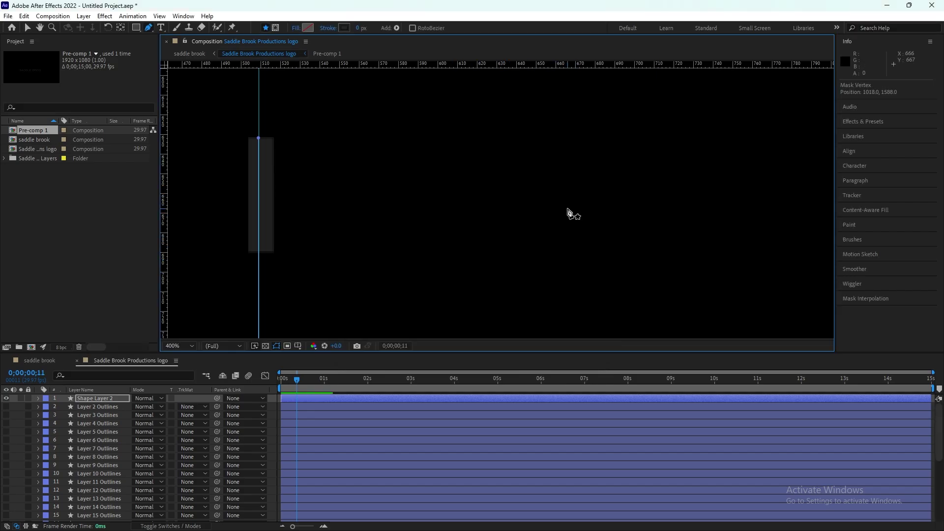
- Try increasing the new path's stroke width
left_click(358, 30)
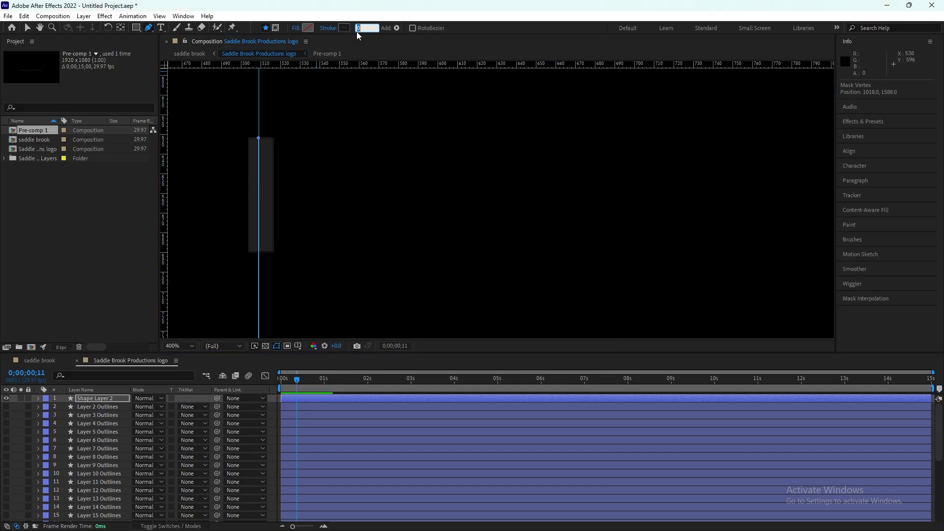
key("Up")
key("Up")
key("Up")
key("Up")
key("Up")
key("Up")
key("Up")
key("Up")
key("Up")
key("Up")
key("Up")
key("Up")
key("Up")
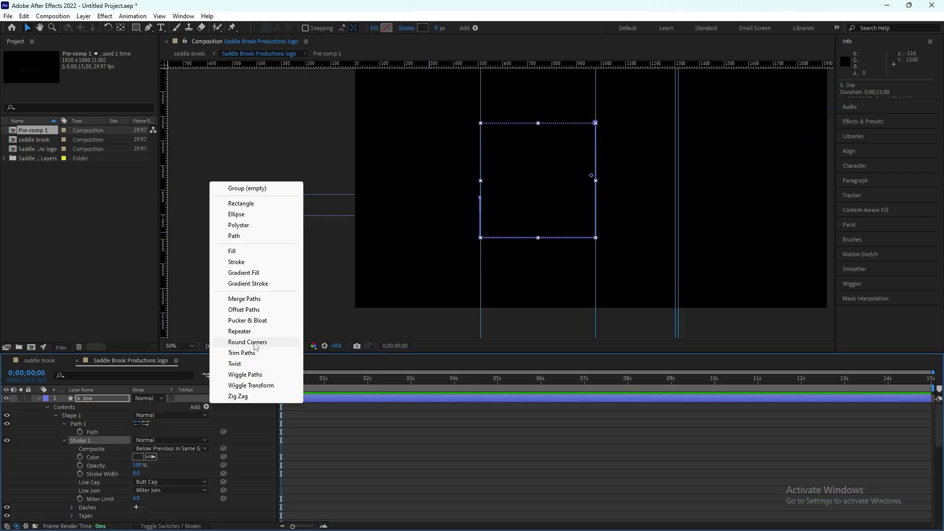
- Add Trim Paths to the k line layer's Shape 1 and keyframe its End value at 0% at 0;00;00;00
left_click(281, 350)
left_click(64, 440)
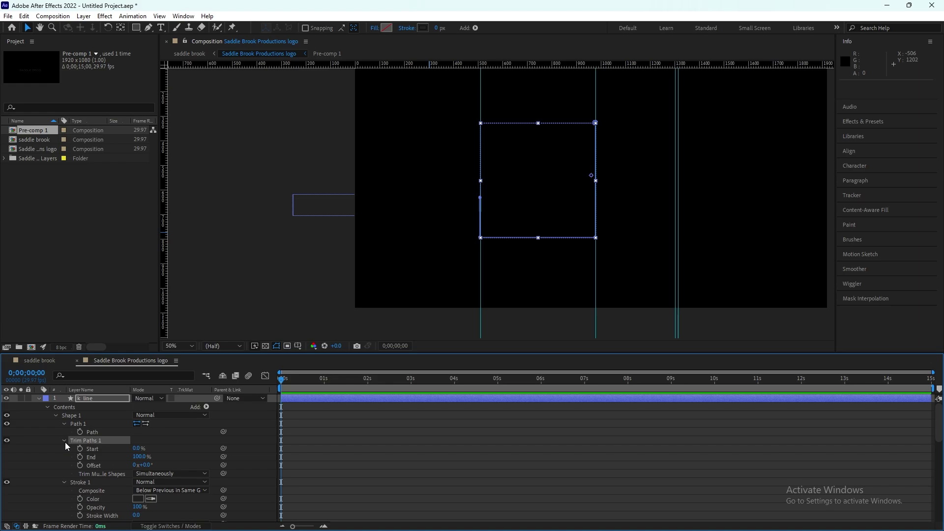
left_click(64, 482)
left_click(80, 457)
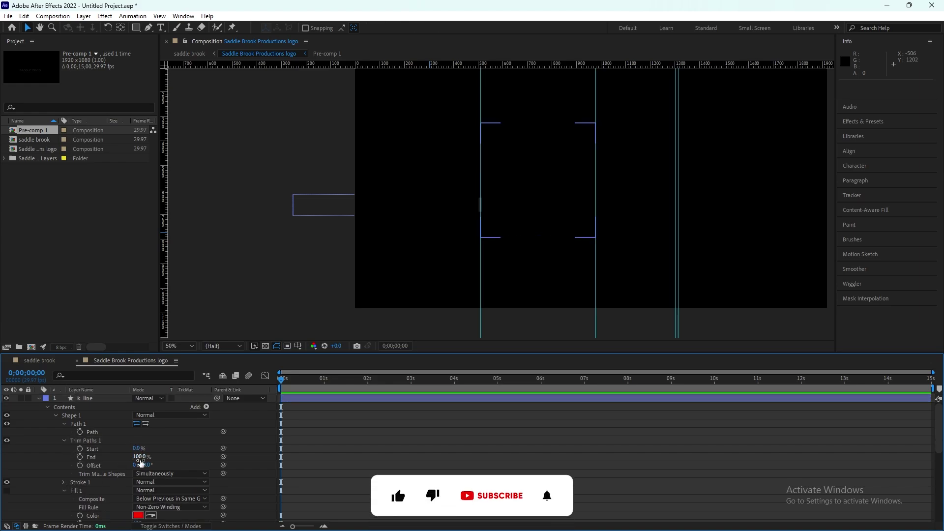
left_click(141, 457)
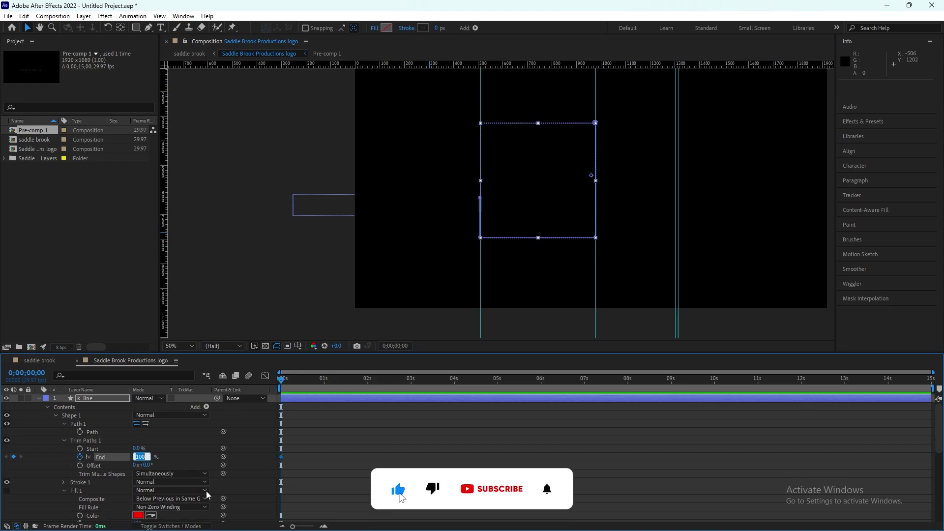
type("0")
key("Return")
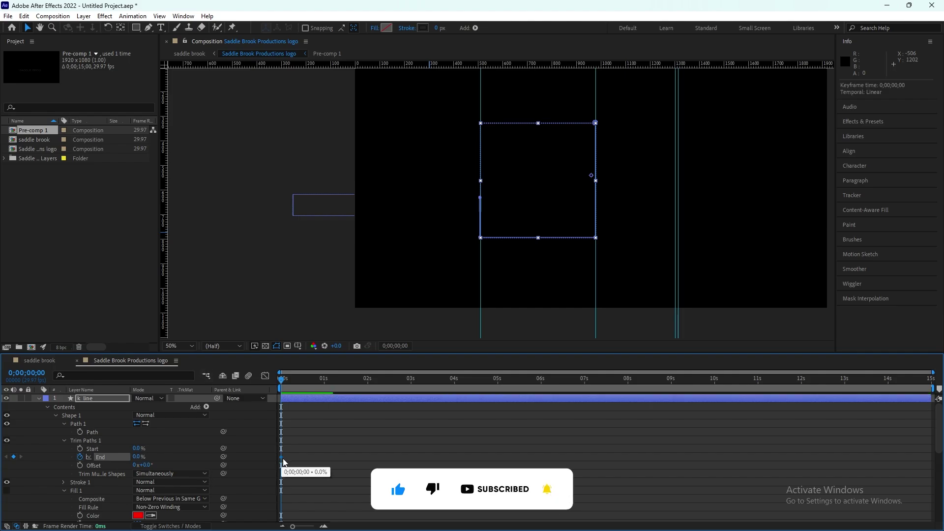
- Shift the k line layer's End keyframe slightly later than the start of the timeline, previewing to judge its timing
left_click_drag(282, 457, 296, 457)
key("space")
key("space")
left_click_drag(326, 379, 282, 382)
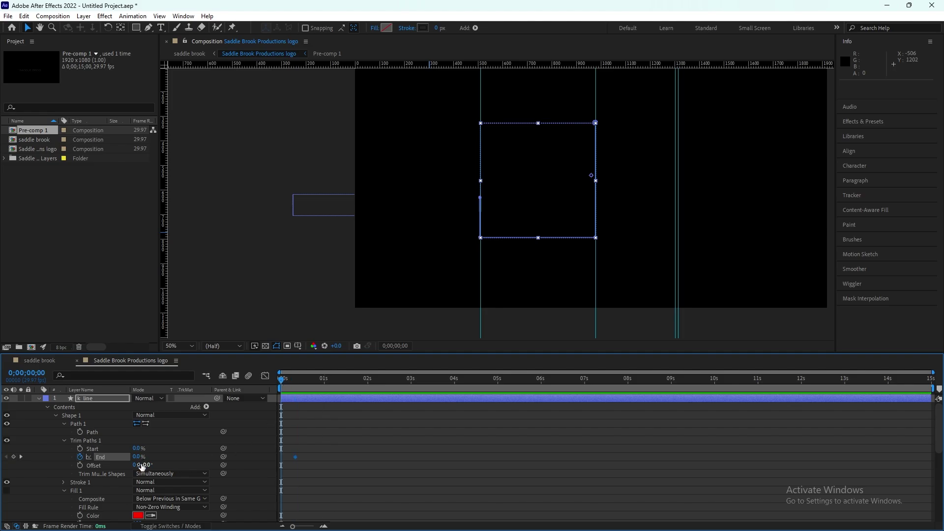
left_click_drag(296, 458, 290, 457)
- Preview and scrub the animation around the End keyframe to check the line's timing against the stem
left_click_drag(281, 380, 291, 382)
key("space")
left_click(260, 408)
key("period")
left_click_drag(306, 383, 291, 383)
key("space")
key("space")
- Keyframe the k line layer's Trim Paths Start at 100% at 0;00;00;26 and 0% at 0;00;00;06
left_click_drag(137, 448, 166, 451)
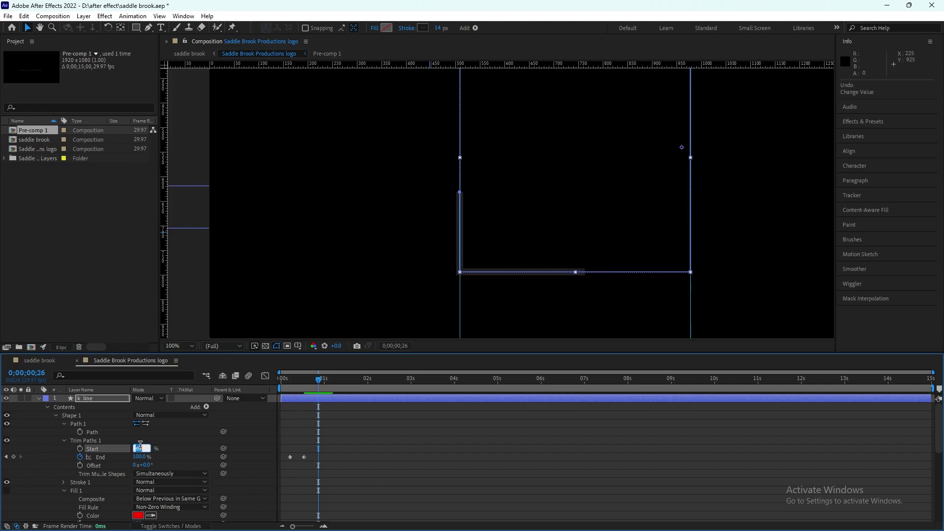
key("Return")
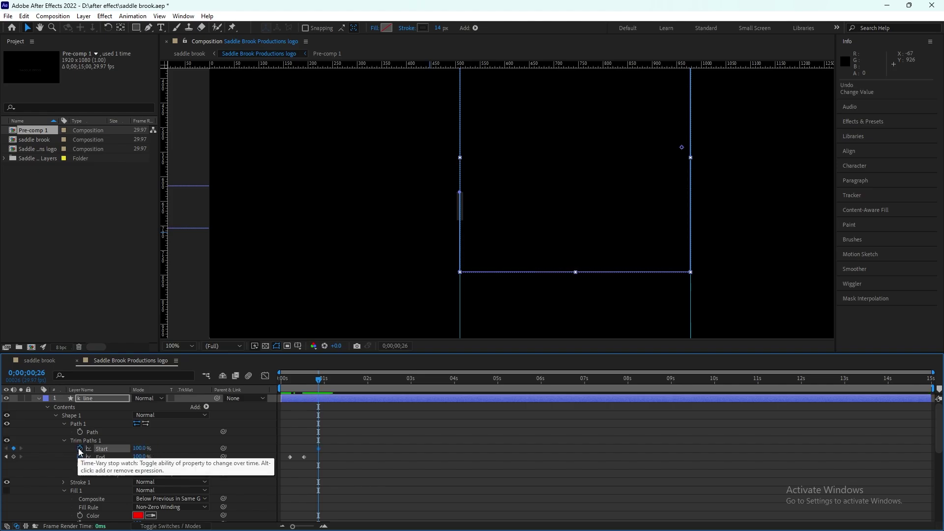
left_click(80, 448)
key("space")
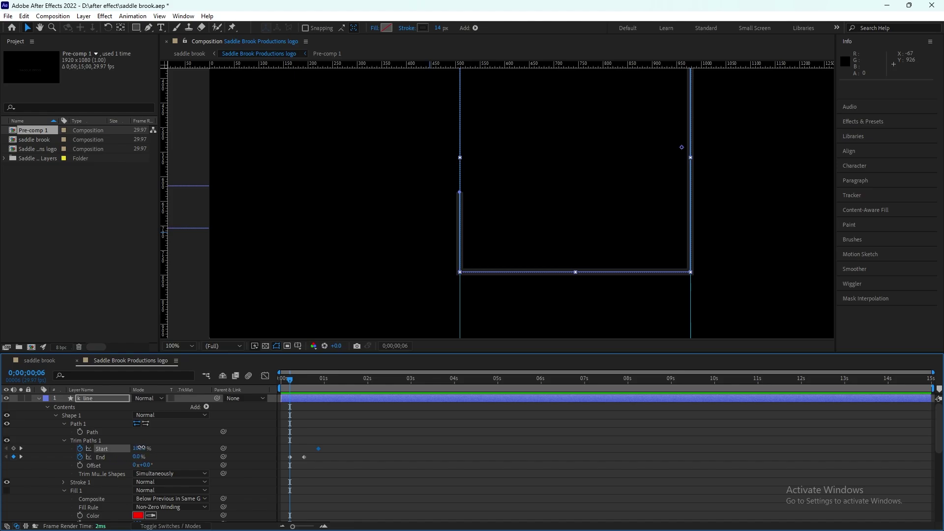
key("Return")
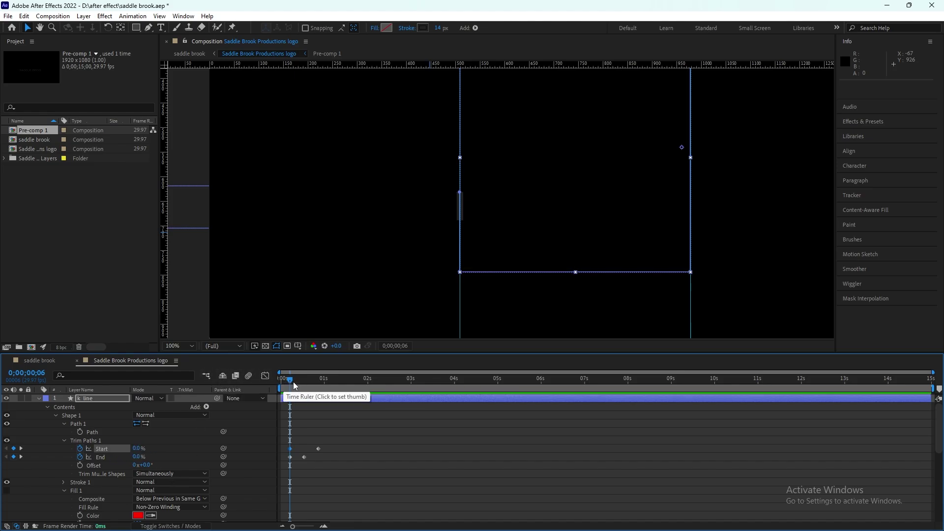
- Play the animation back from the start to check the trimmed line and the K's sliding motion
key("Home")
key("space")
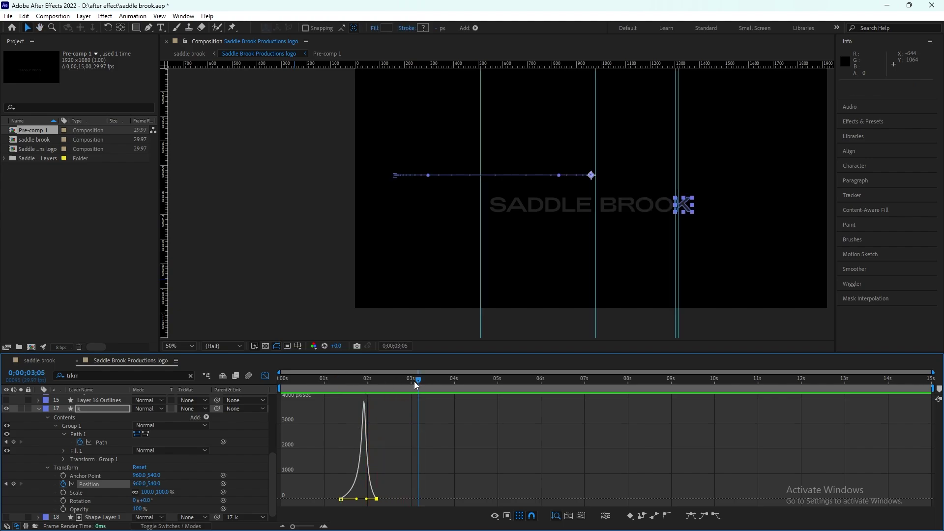
left_click_drag(415, 380, 275, 388)
key("space")
key("space")
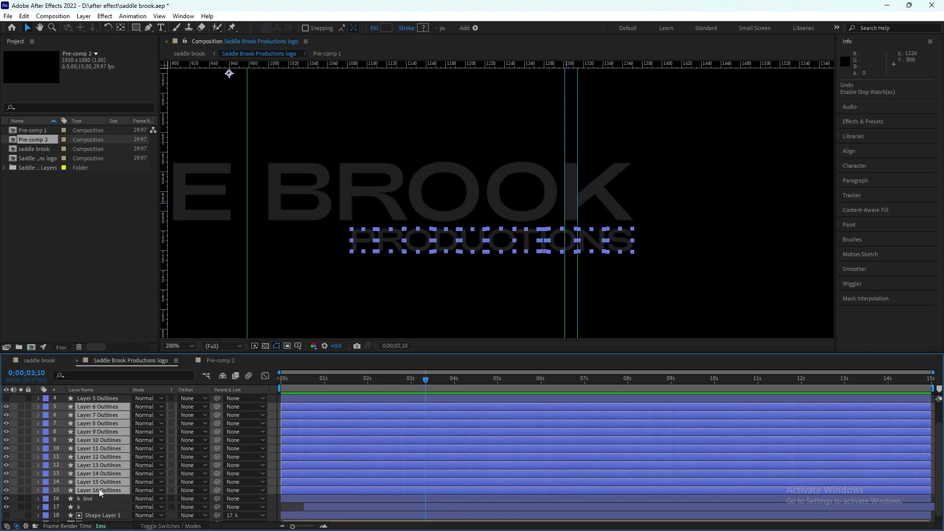
- Pre-compose the PRODUCTIONS letter layers, Layer 6 Outlines through Layer 16 Outlines, as Pre-comp 3
right_click(100, 493)
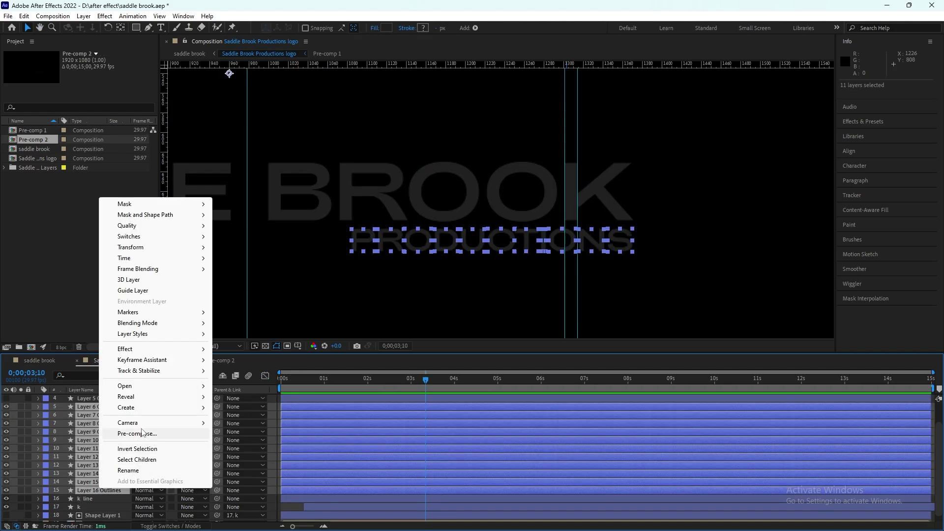
left_click(118, 432)
left_click(493, 335)
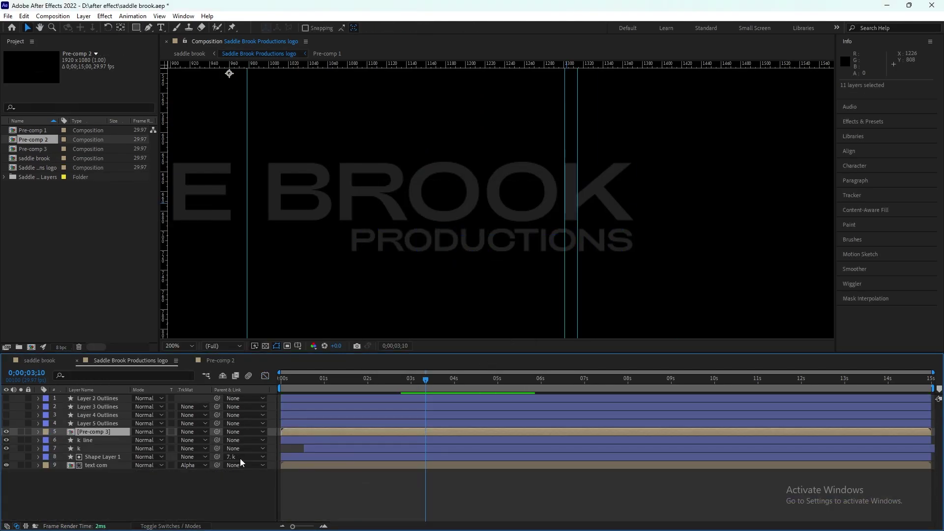
right_click(102, 432)
left_click(118, 372)
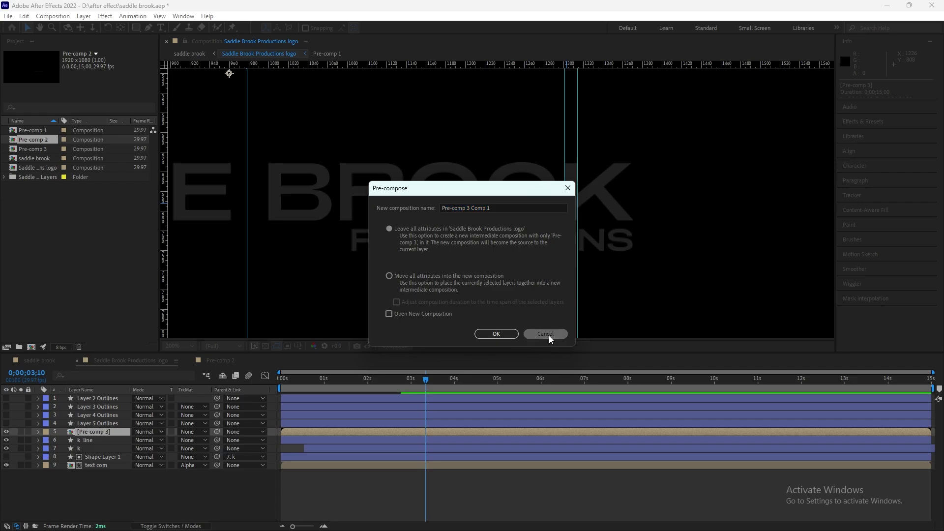
left_click(545, 334)
- Keyframe Pre-comp 3's current Position and Opacity at 0;00;03;10
key("p")
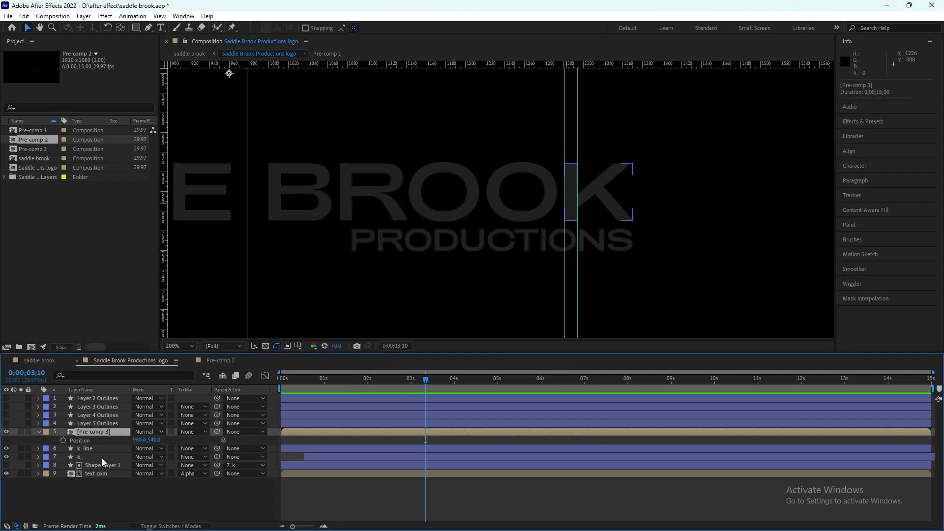
key("shift+t")
left_click(63, 440)
left_click(63, 449)
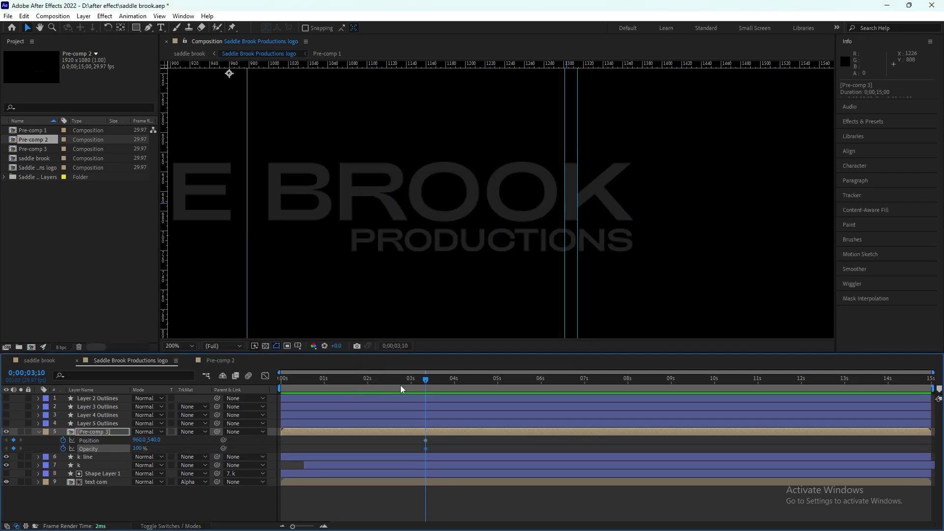
- Set Pre-comp 3's Opacity to 0% and its Position to 960, 595 at 0;00;03;00
left_click_drag(421, 383, 411, 380)
left_click(140, 448)
type("0")
key("Return")
left_click_drag(153, 441, 140, 445)
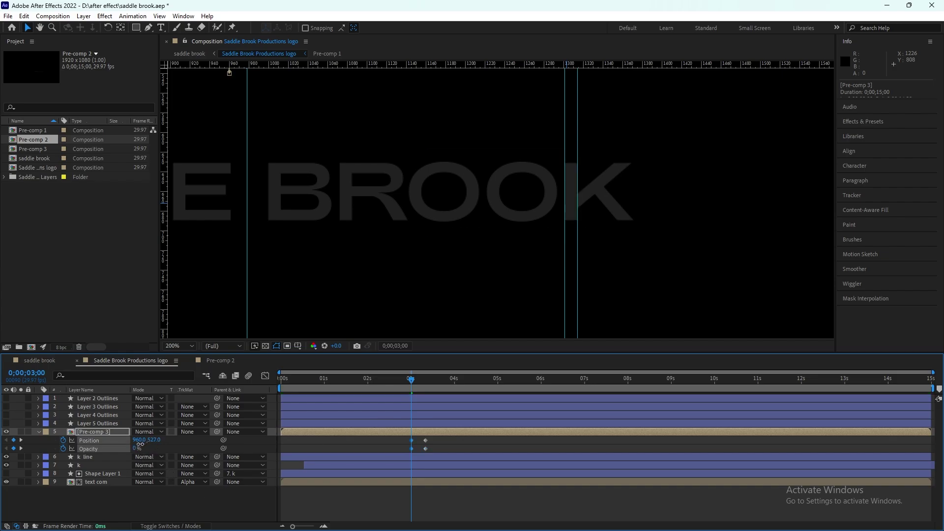
left_click(423, 380)
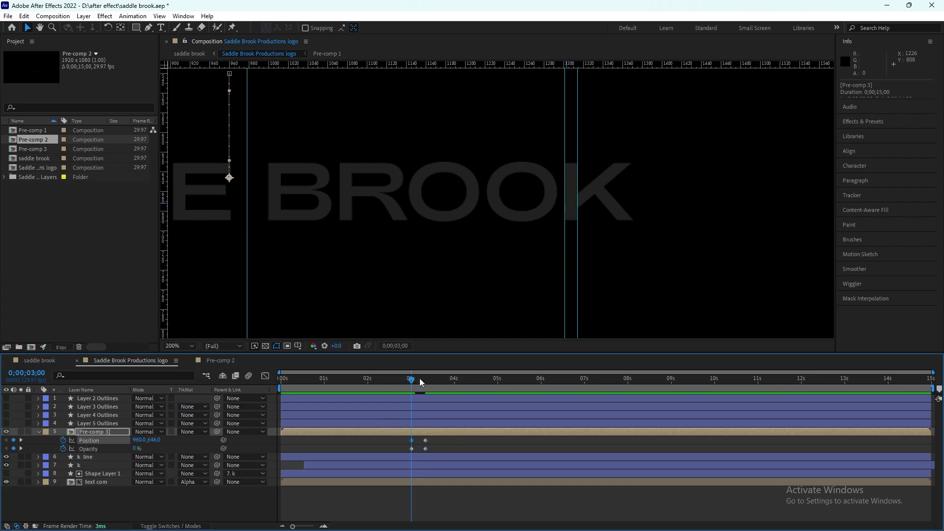
- Apply Easy Ease to all Position and Opacity keyframes of Pre-comp 3
left_click(265, 376)
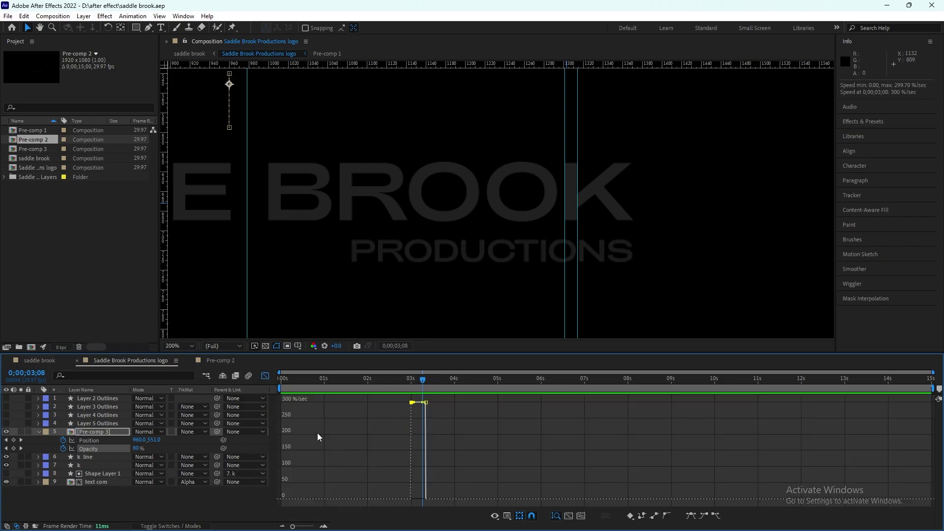
left_click(265, 375)
left_click_drag(435, 436, 408, 455)
right_click(411, 448)
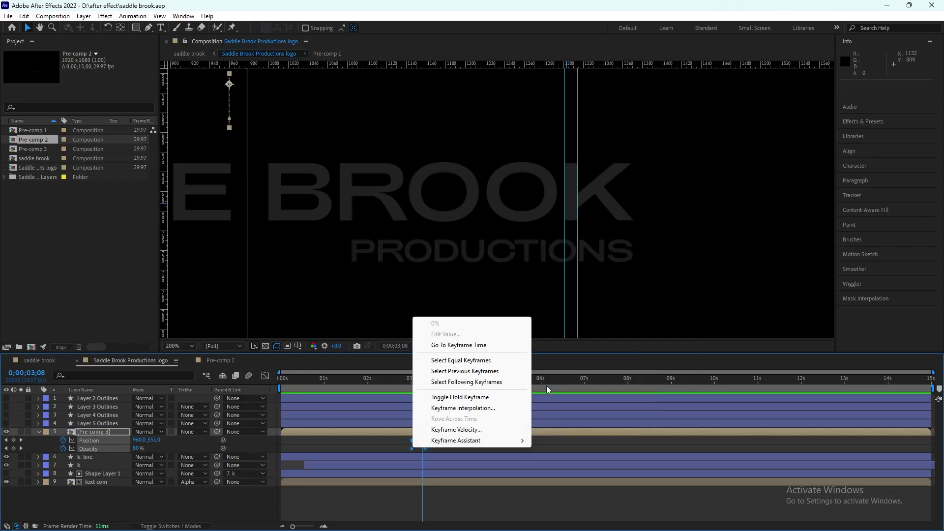
mouse_move(472, 440)
left_click(565, 378)
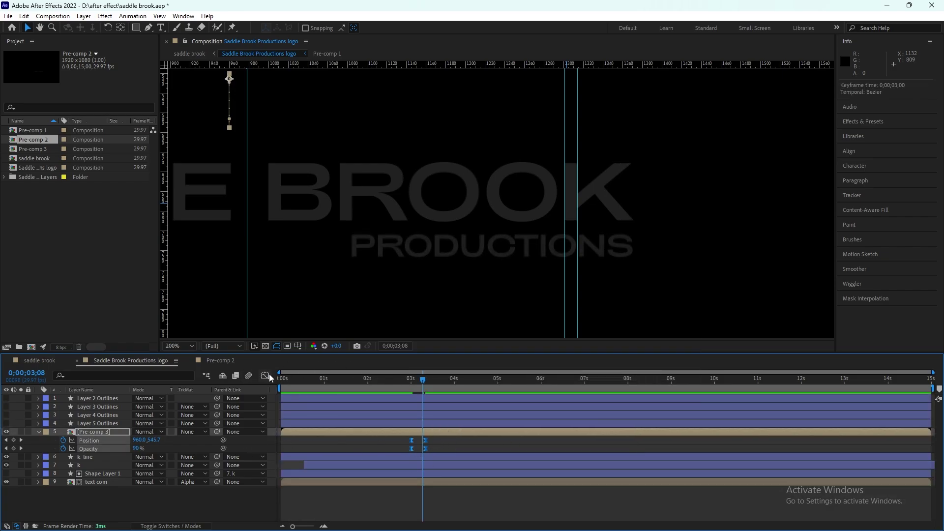
- Adjust the speed curves of Pre-comp 3's Opacity and Position keyframes in the graph editor
left_click(265, 375)
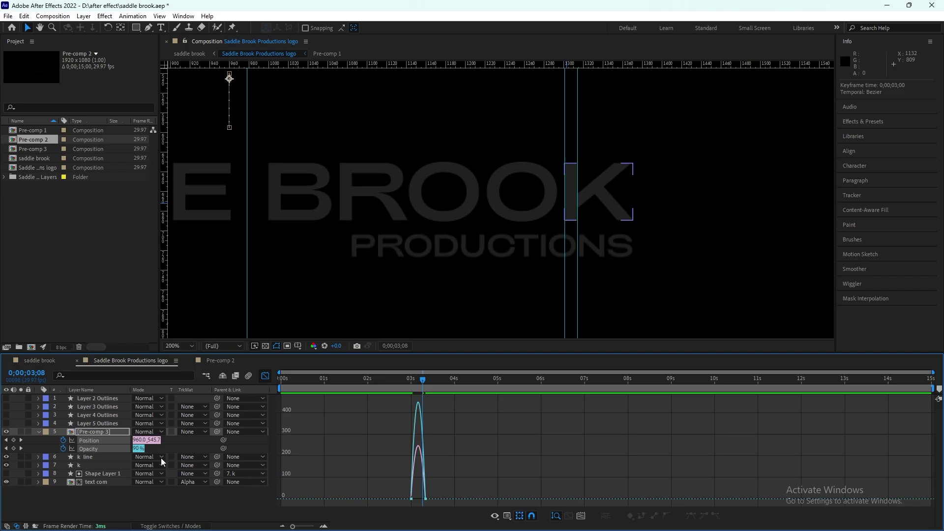
left_click(118, 452)
left_click(413, 499)
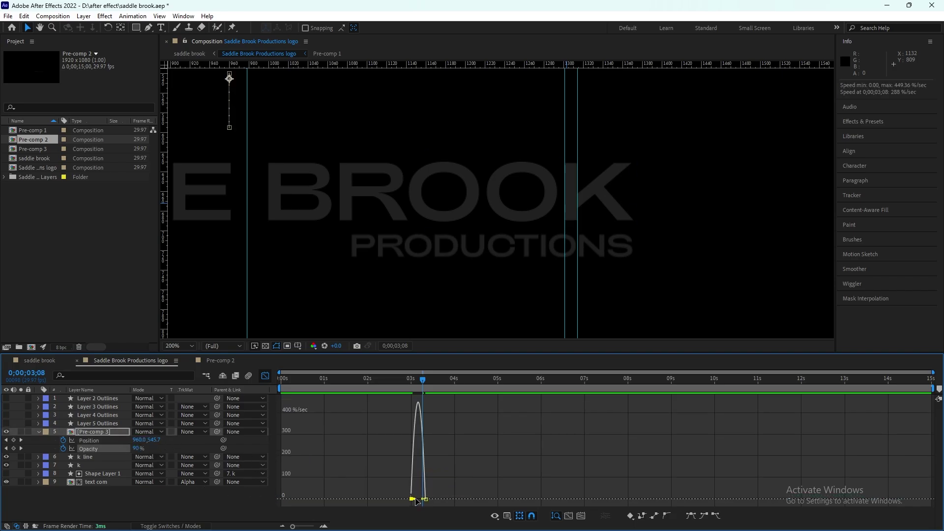
left_click(113, 441)
left_click(411, 499)
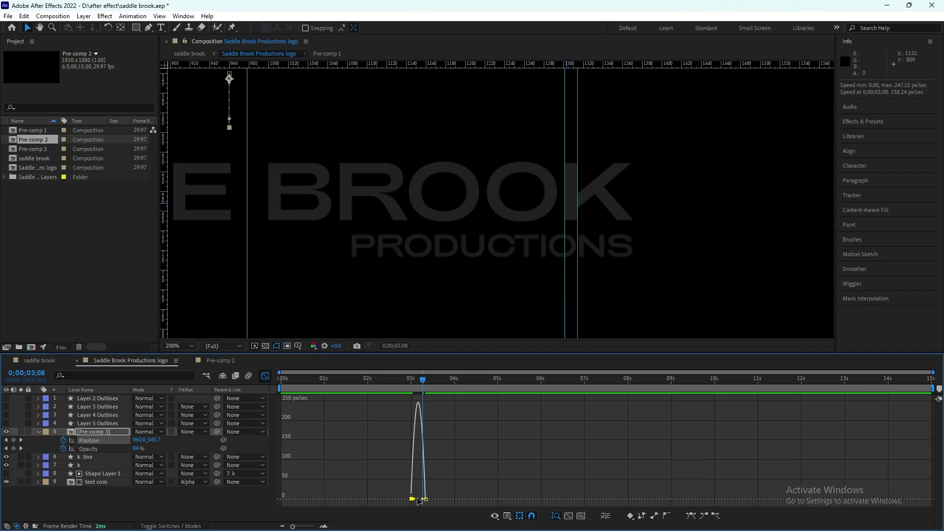
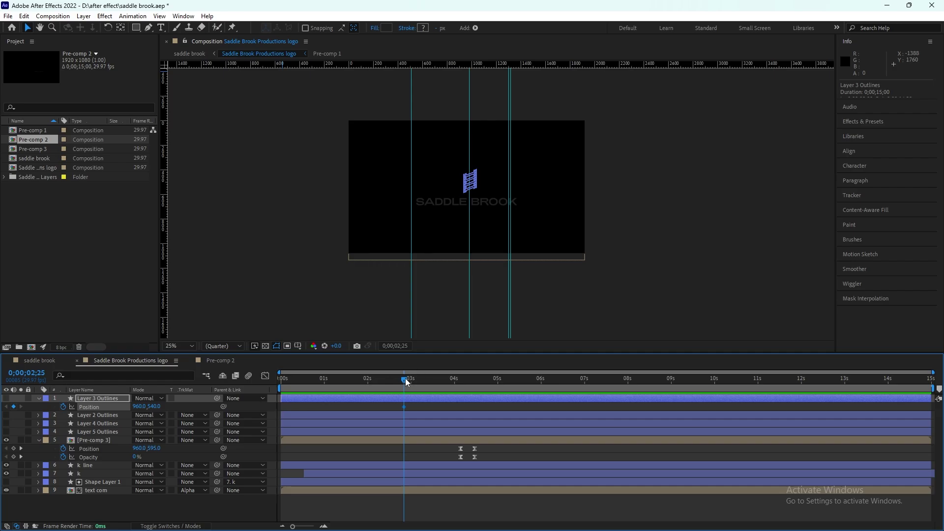
- Set Layer 3 Outlines' Position to 960, -60 at 0;00;02;24, placing the shape above the frame
mouse_move(405, 379)
left_mouse_down()
mouse_move(372, 379)
mouse_move(405, 379)
mouse_move(420, 408)
mouse_move(394, 380)
mouse_move(403, 383)
left_mouse_up()
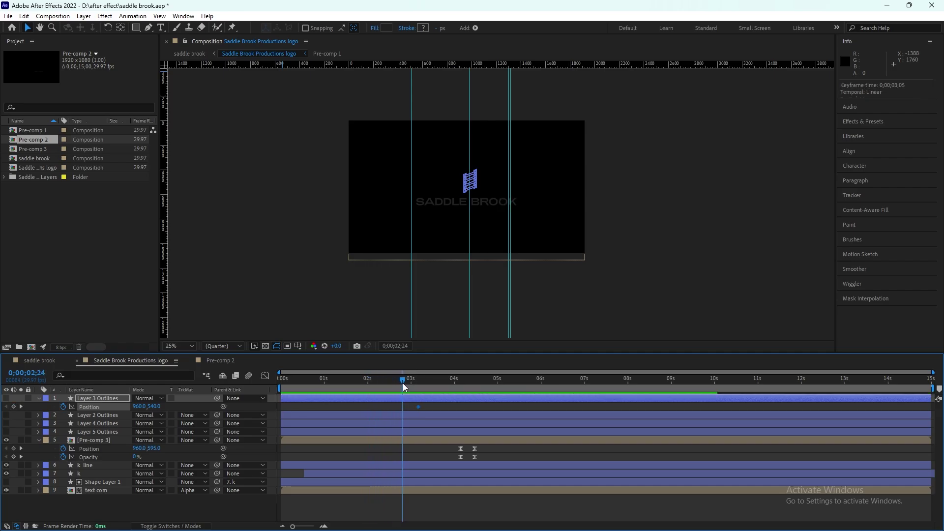
left_click_drag(154, 407, 71, 405)
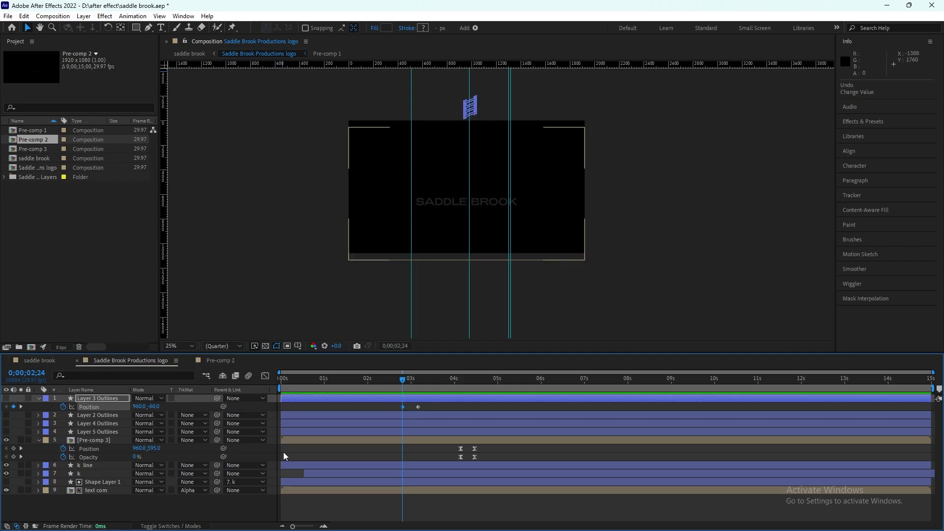
- Add a Position keyframe to Layer 2 Outlines at 0;00;02;29, five frames after Layer 3's first keyframe
left_click(102, 416)
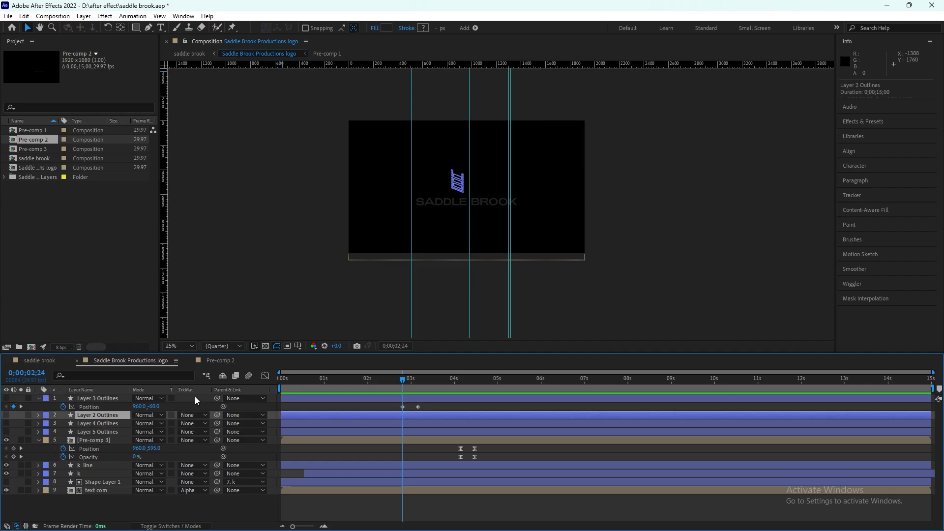
key("Page_Down")
key("Page_Down")
key("Page_Down")
key("Page_Down")
key("Page_Down")
key("p")
left_click(64, 423)
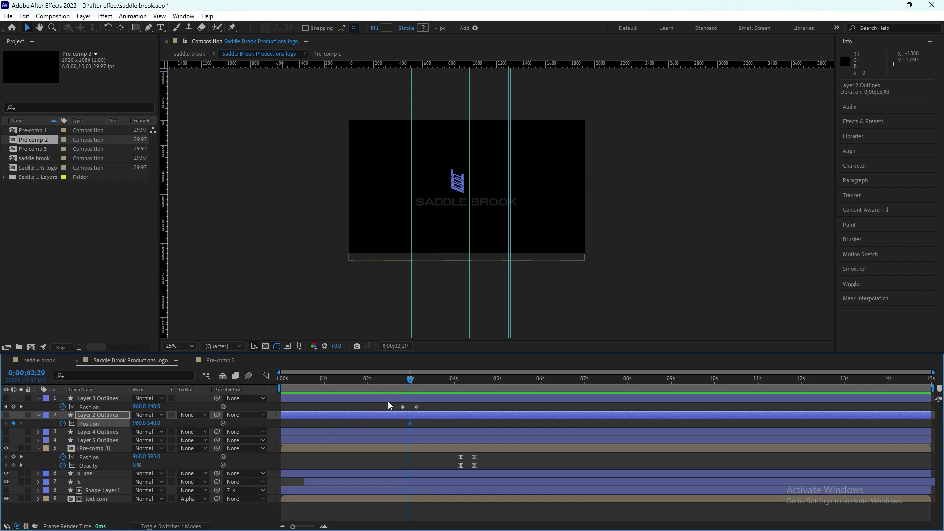
- Move Layer 2 Outlines' Position keyframe to 0;00;03;09 and set its Position to 960, -62 at 0;00;02;29
key("shift+Page_Down")
left_click_drag(412, 426, 426, 428)
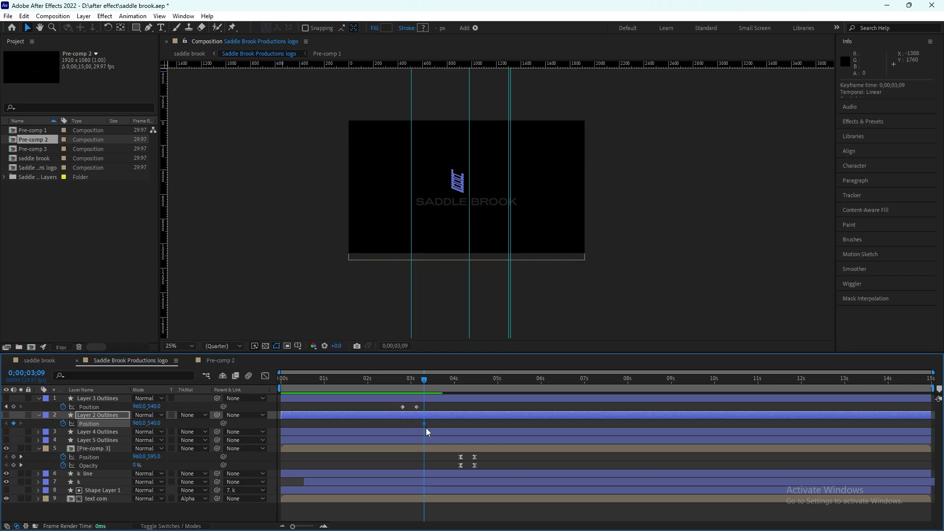
key("shift+Page_Up")
left_click_drag(154, 423, 78, 422)
- Make Layer 3, 2, 4 and 5 Outlines visible and preview the icon pieces dropping in from about 0;00;02;00
left_click_drag(409, 378, 376, 394)
key("space")
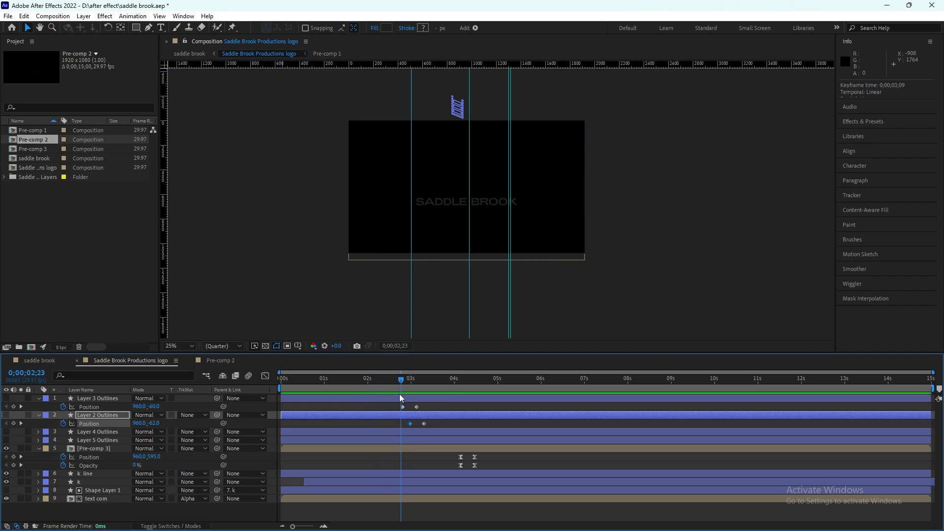
left_click(368, 380)
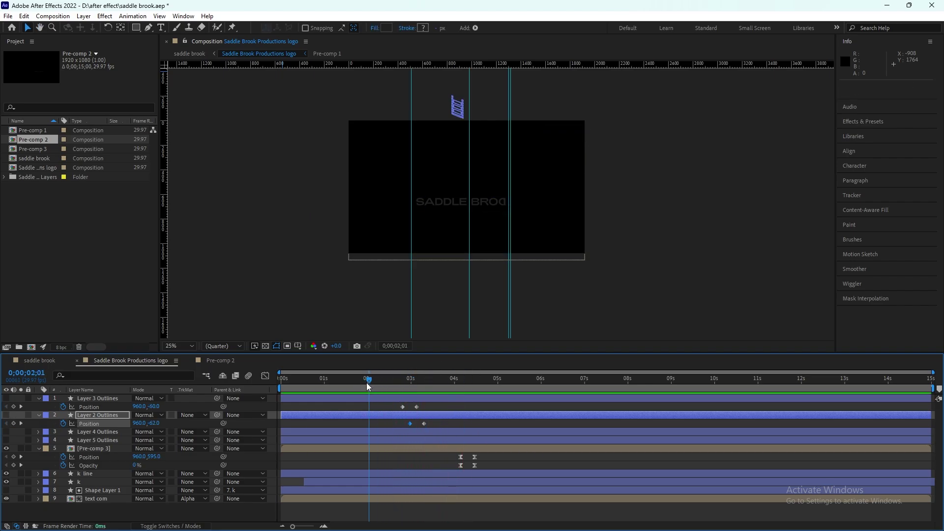
left_click_drag(7, 402, 7, 442)
key("space")
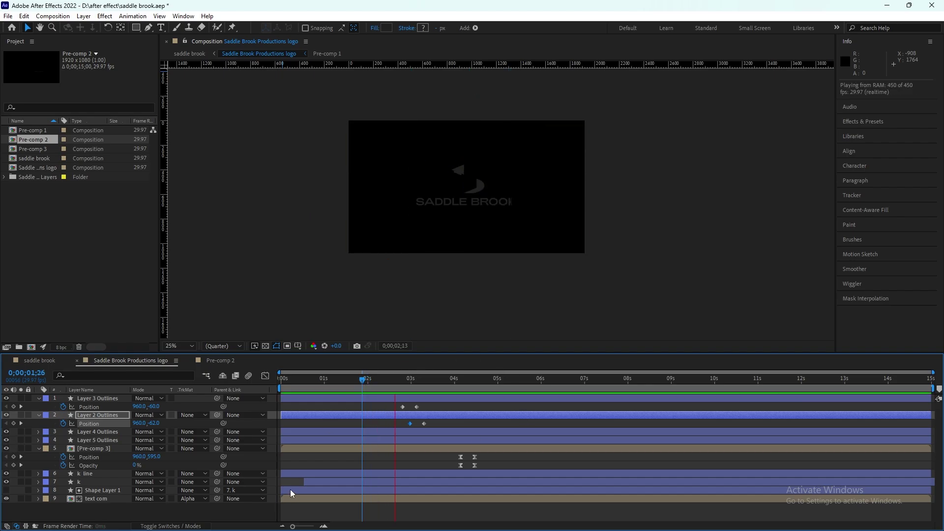
- Sharpen the easing of the Layer 3 and Layer 2 Outlines Position keyframes in the graph editor
left_click(265, 375)
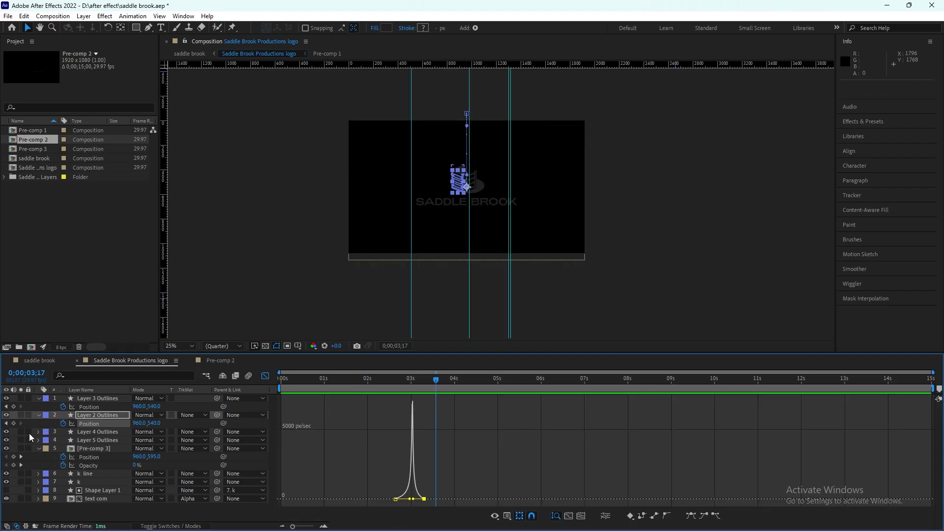
left_click(98, 432)
left_click(265, 375)
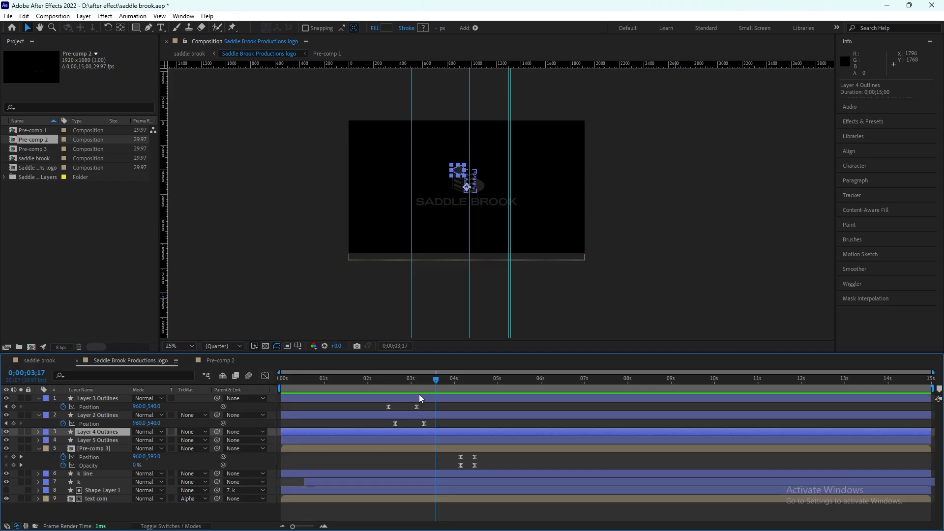
- Animate Layer 4 Outlines' Position from 960, 74 at 0;00;03;04 to 960, 540 at 0;00;03;14
left_click_drag(420, 386, 417, 385)
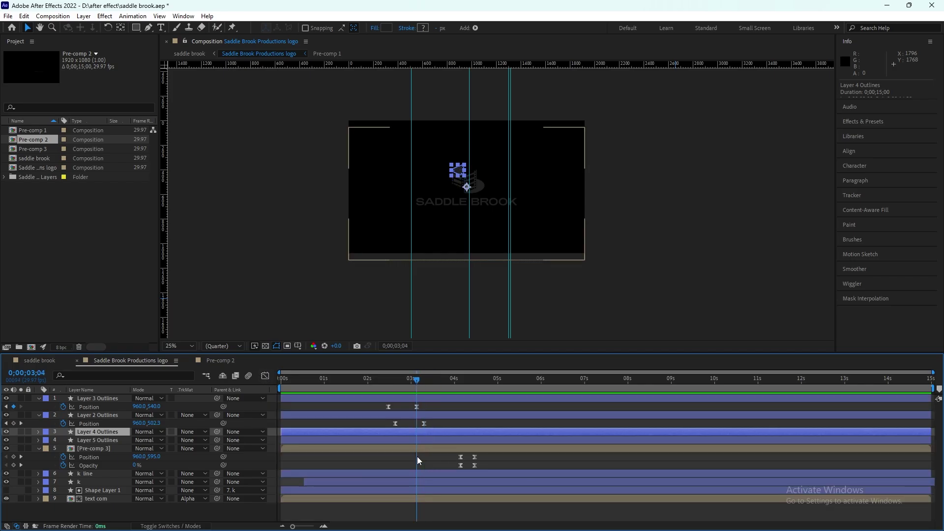
key("p")
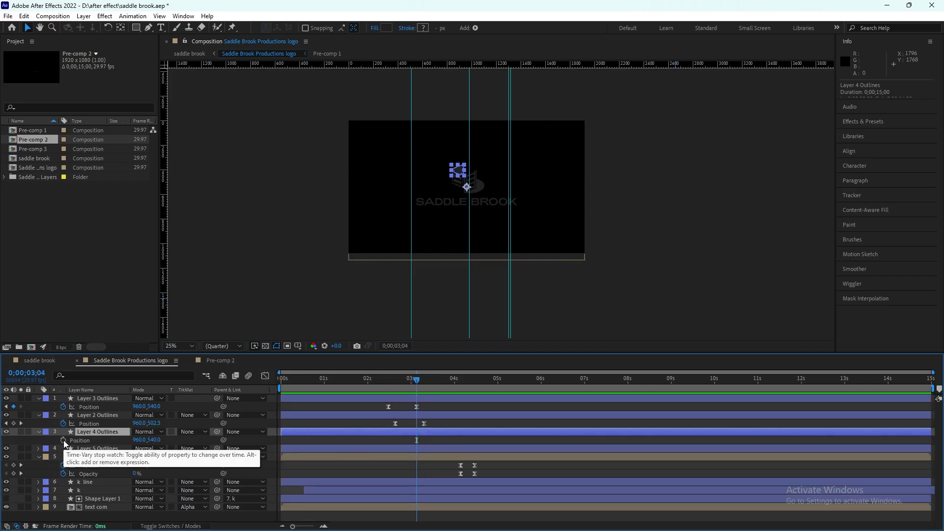
left_click(63, 441)
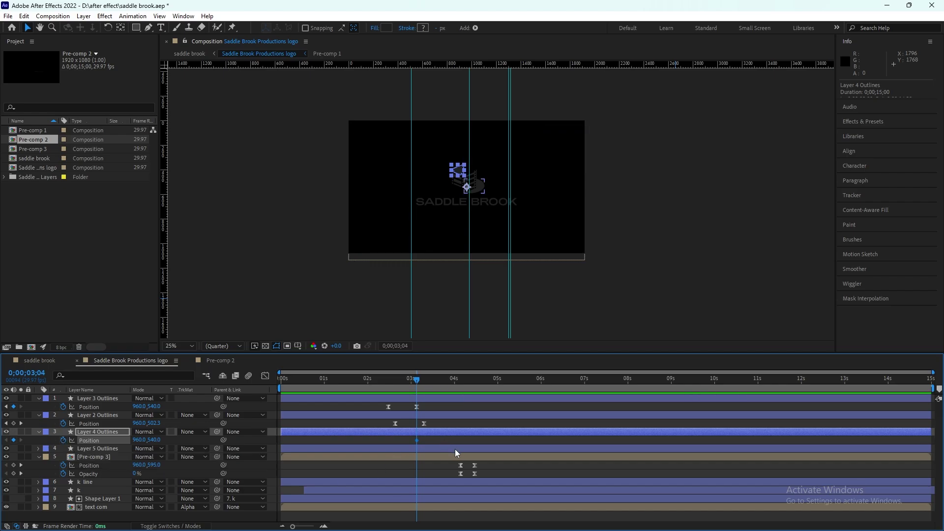
key("alt+shift+Right")
mouse_move(152, 444)
left_mouse_down()
mouse_move(45, 438)
mouse_move(23, 420)
mouse_move(132, 413)
mouse_move(127, 437)
mouse_move(138, 433)
left_mouse_up()
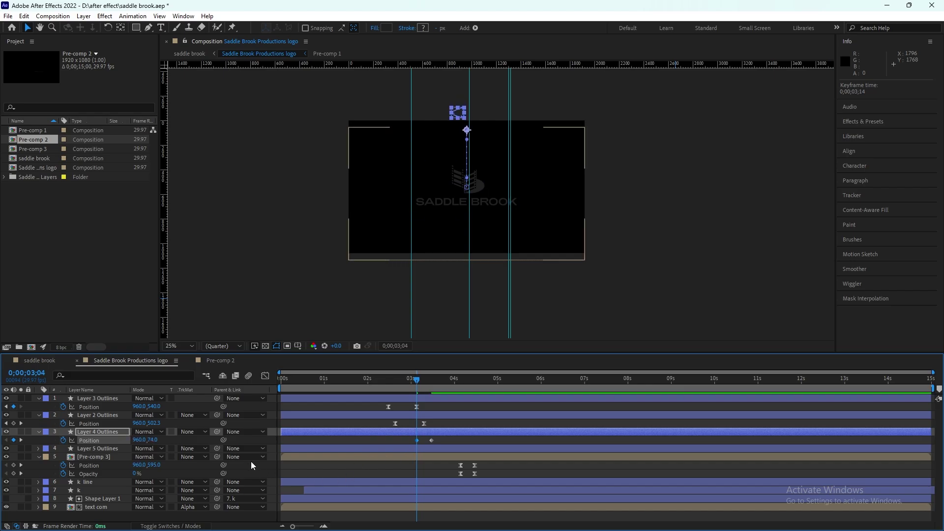
- Try shifting Layer 4 Outlines' selected Position keyframe in time, and undo the keyframe movement
left_click_drag(412, 380, 388, 378)
key("alt+shift+Right")
key("ctrl+z")
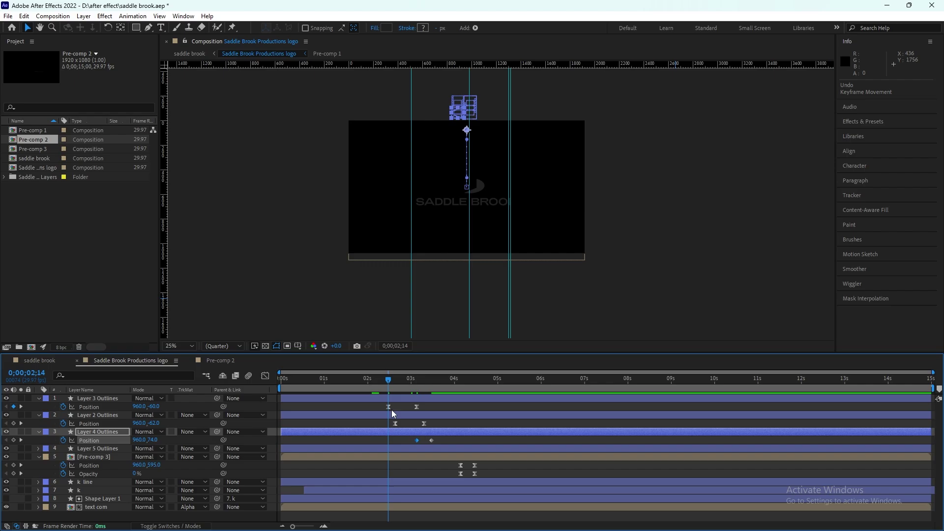
left_click(389, 408)
key("shift+Right")
key("ctrl+z")
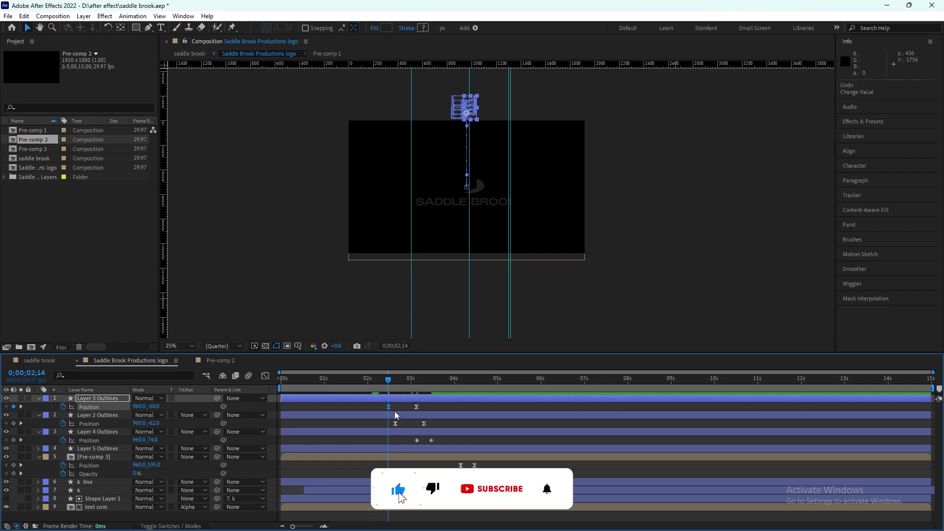
- Move Layer 4 Outlines' ending Position keyframe to 0;00;03;24
key("shift+Page_Down")
key("shift+Page_Down")
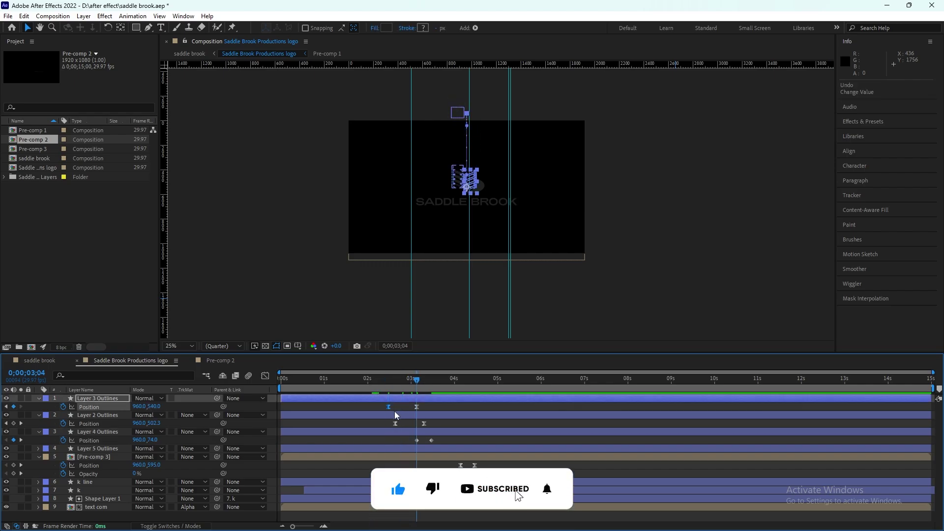
key("shift+Page_Up")
key("shift+Page_Up")
left_click_drag(388, 384, 414, 380)
key("shift+Page_Down")
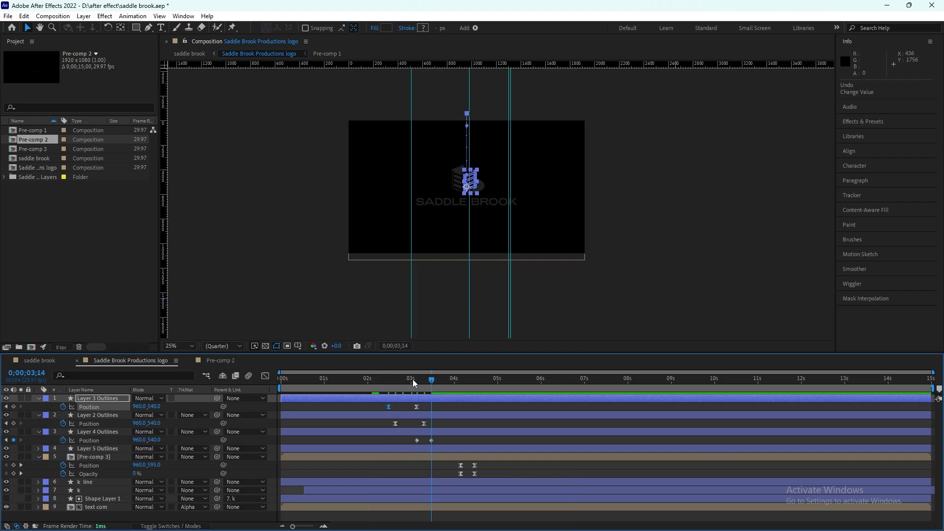
key("shift+Page_Down")
left_click_drag(431, 442, 447, 441)
left_click_drag(447, 380, 415, 382)
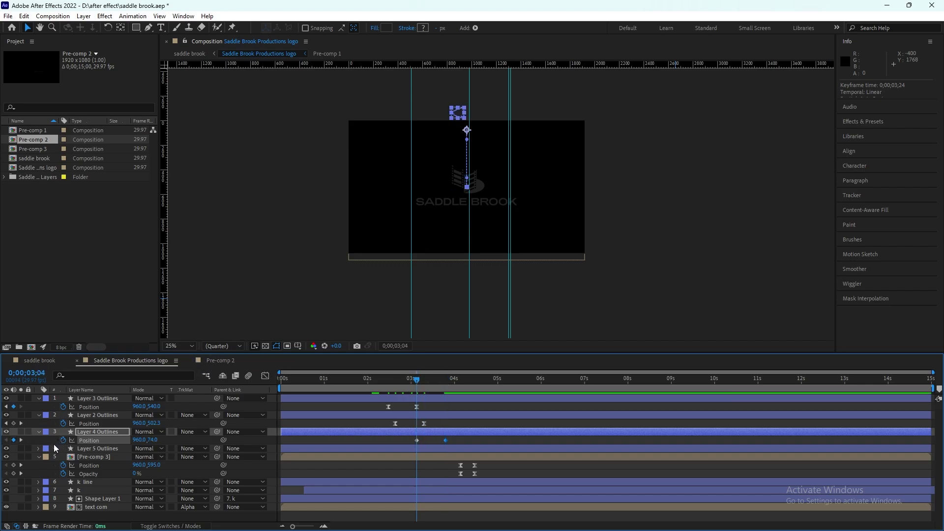
- Apply Easy Ease to both of Layer 4 Outlines' Position keyframes and sharpen their speed curve in the graph editor
left_click_drag(453, 438, 411, 445)
key("F9")
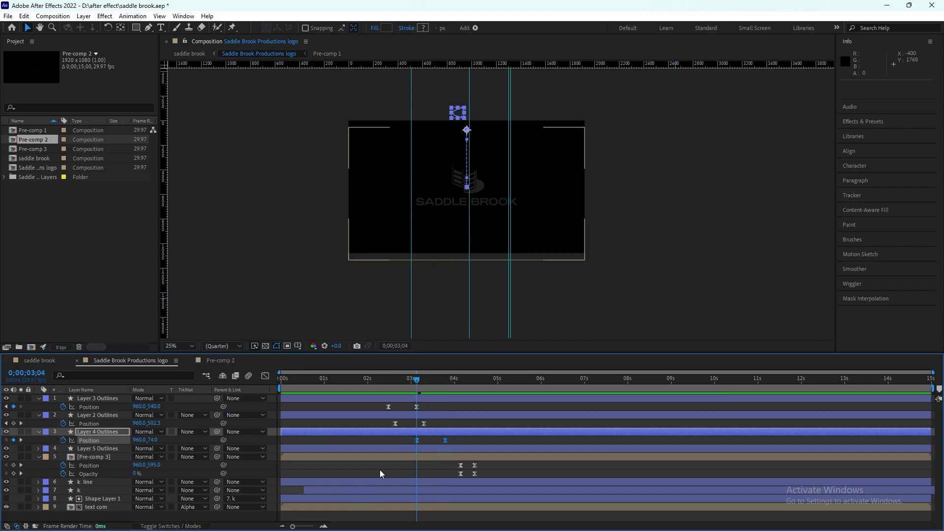
left_click(266, 376)
left_click(418, 499)
left_click_drag(425, 499, 434, 499)
left_click_drag(436, 499, 431, 498)
- Preview the drop, and move Layer 4 Outlines' ending Position keyframe to 0;00;03;14
key("space")
key("space")
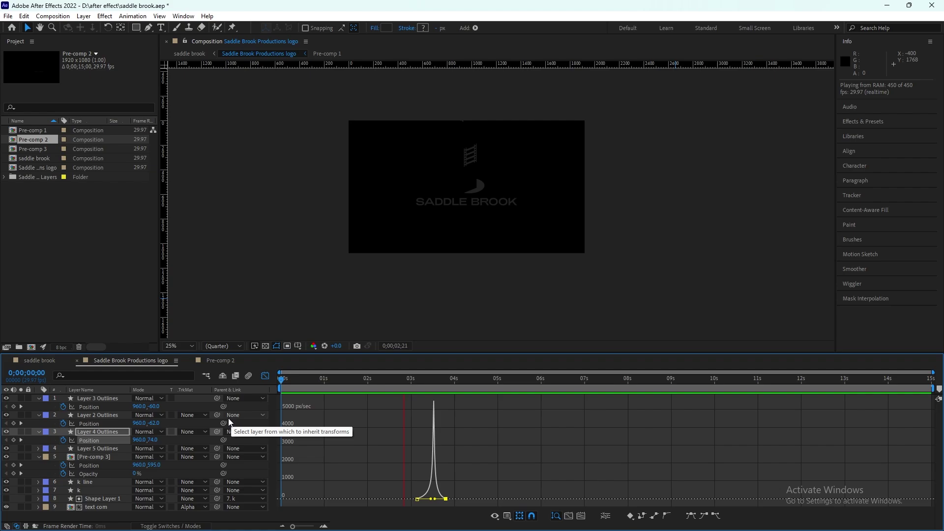
key("space")
left_click_drag(452, 381, 264, 381)
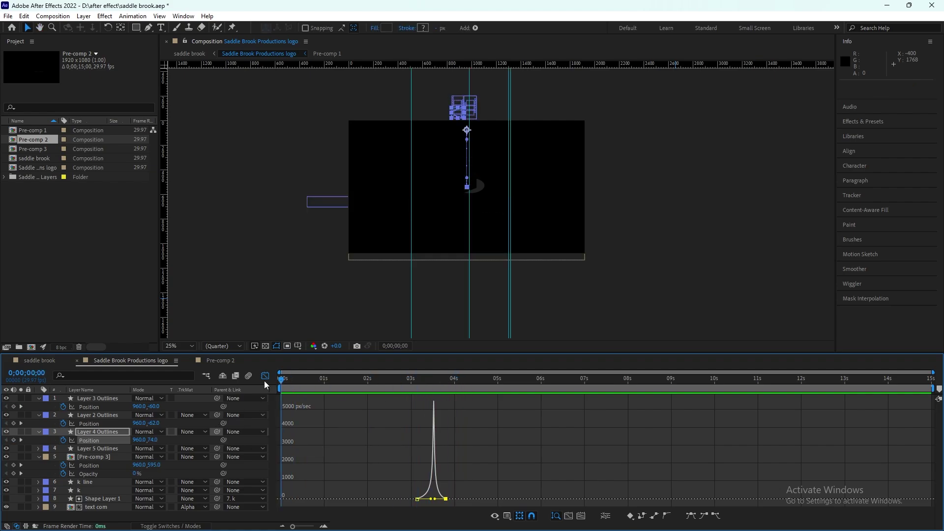
left_click(266, 377)
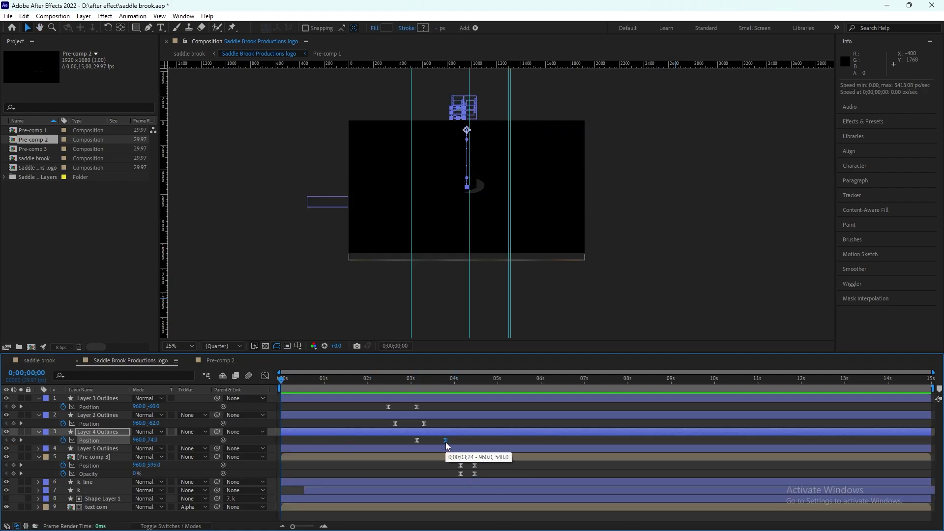
key("alt+shift+Left")
key("space")
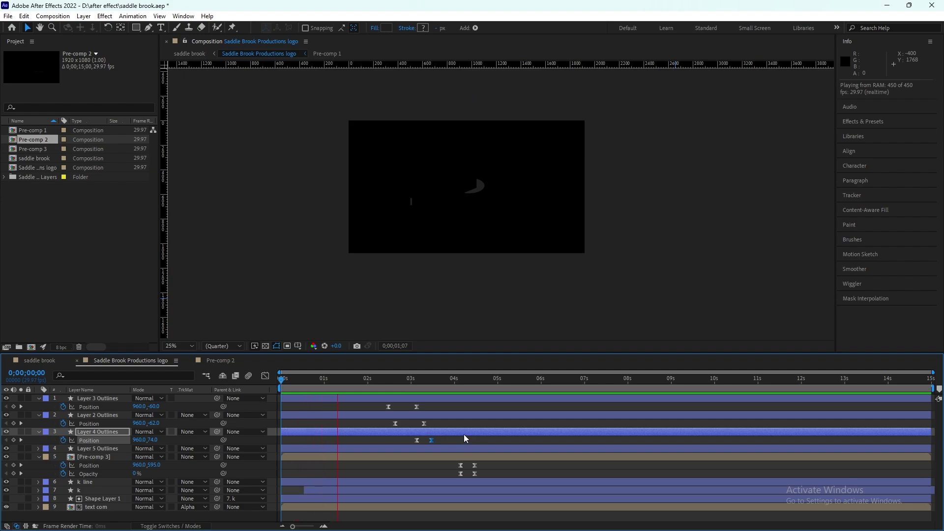
key("space")
- Animate Layer 5 Outlines' Position from 1958, 540 at 0;00;03;14 to 960, 540 at 0;00;03;24
left_click_drag(442, 382, 388, 369)
left_click_drag(153, 456, 221, 458)
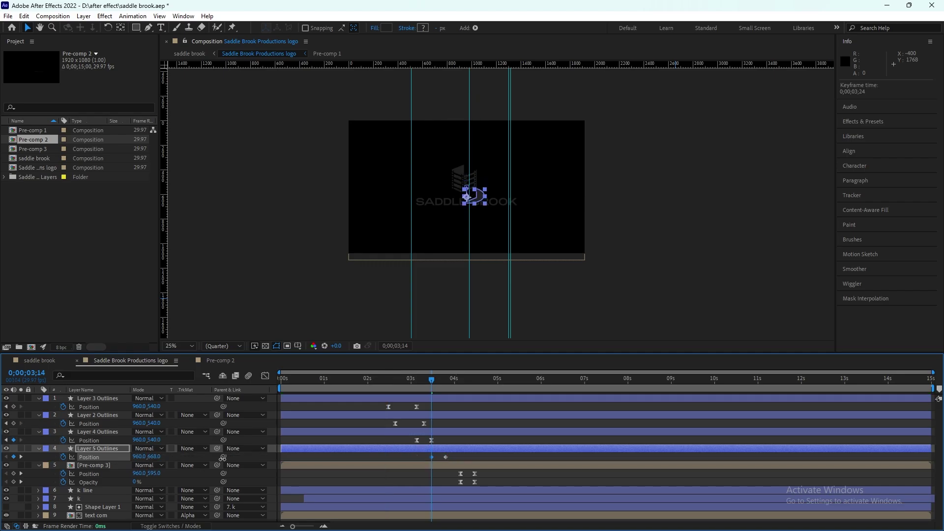
key("ctrl+z")
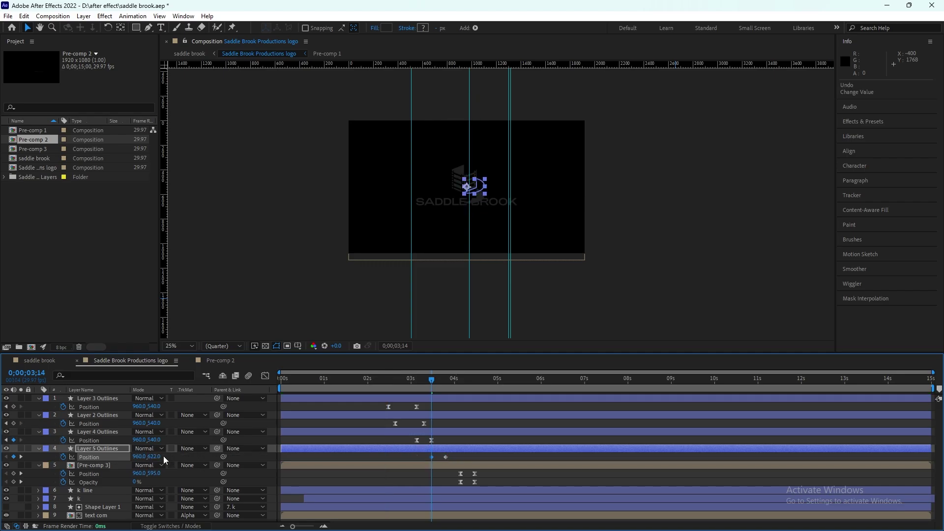
left_click_drag(138, 457, 628, 474)
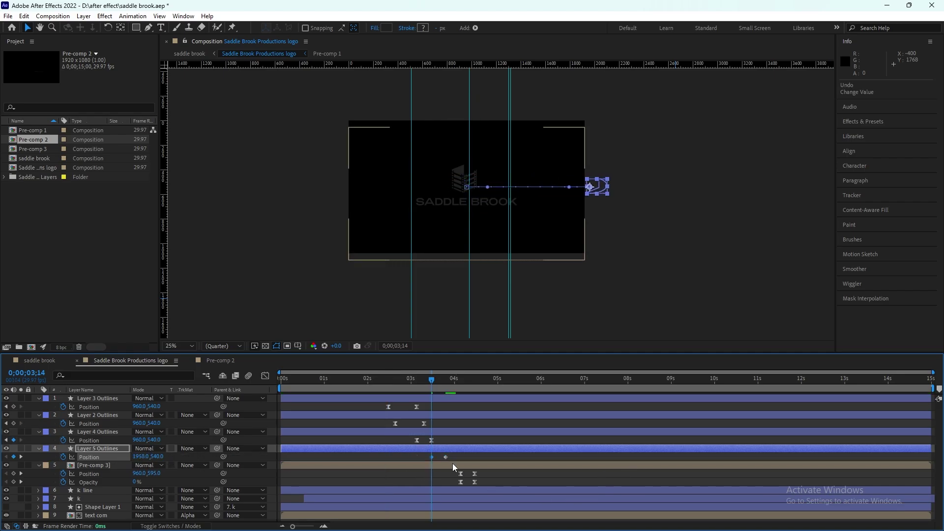
- Ease both of Layer 5 Outlines' Position keyframes and adjust their speed curve in the graph editor
left_click_drag(452, 456, 437, 460)
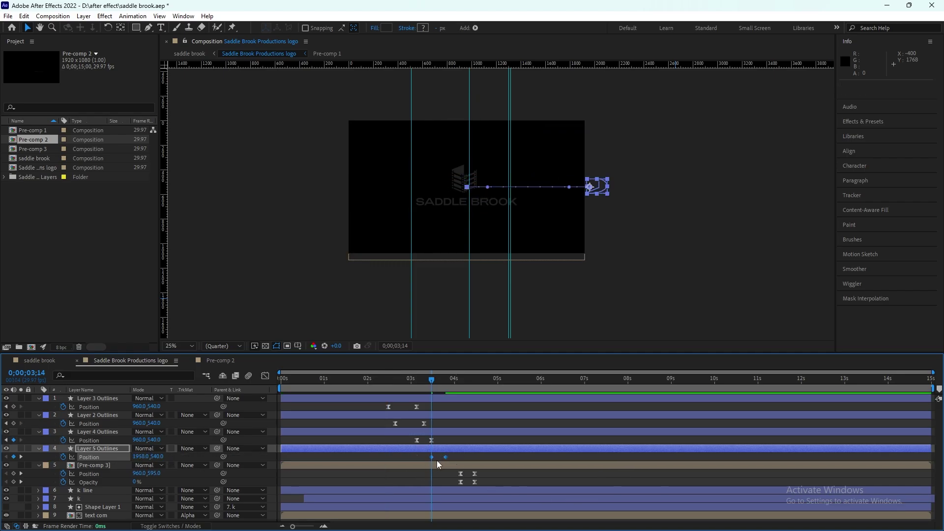
left_click(265, 376)
left_click_drag(434, 500, 447, 499)
left_click_drag(432, 379, 284, 379)
left_click(265, 376)
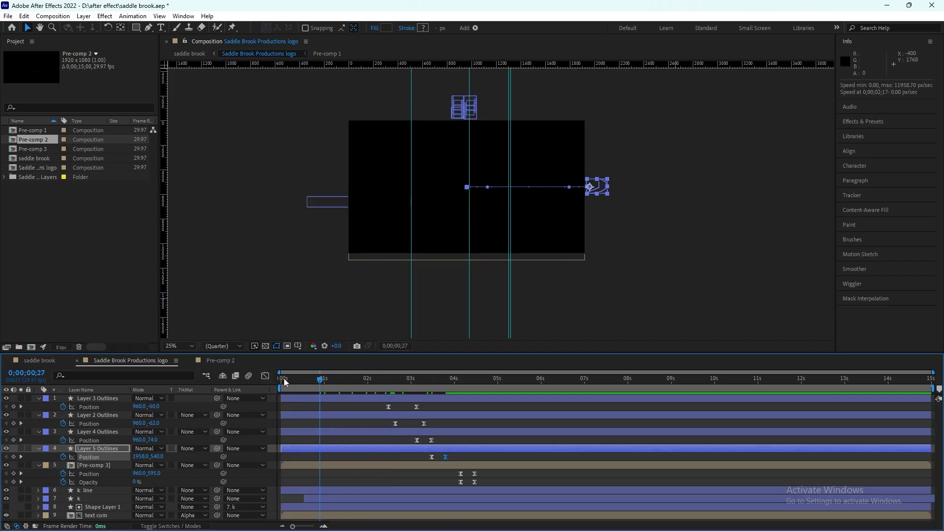
- Preview the logo animation from the start, including in the main saddle brook composition
left_click(284, 378)
key("space")
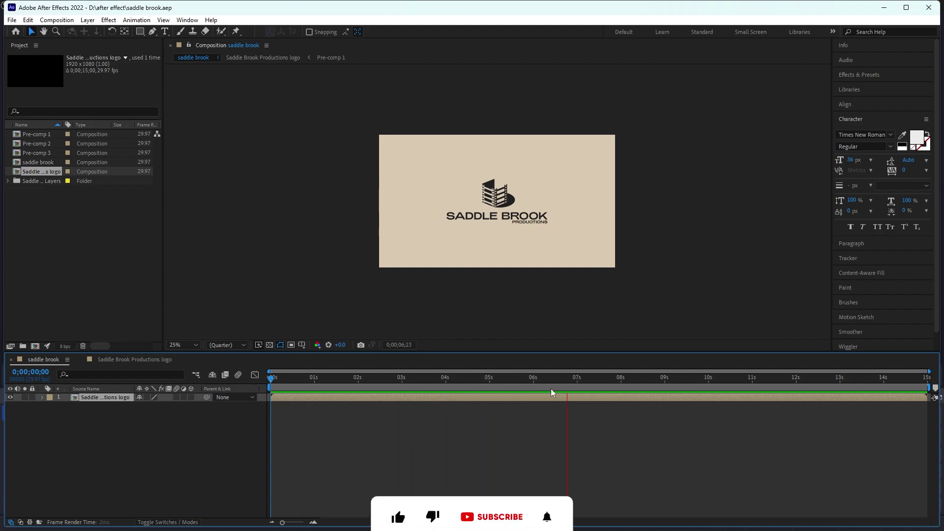
left_click_drag(566, 381, 52, 365)
key("space")
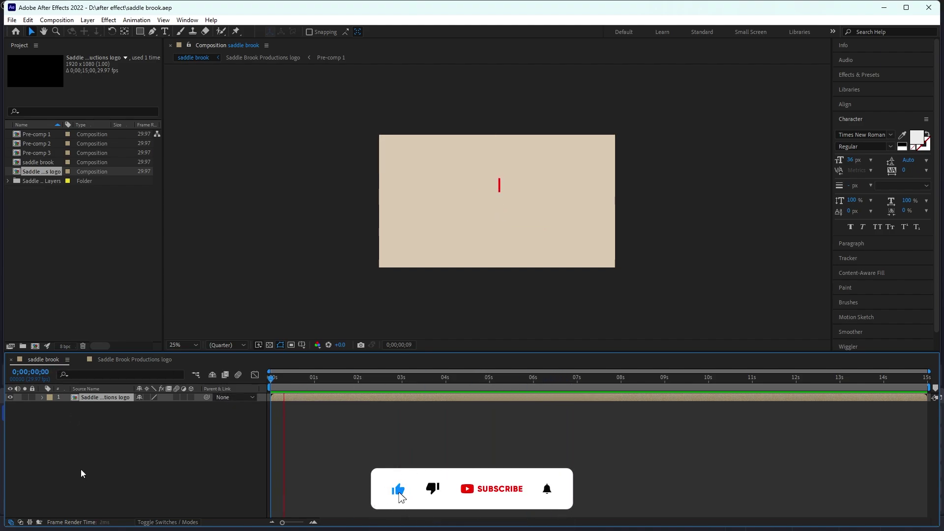